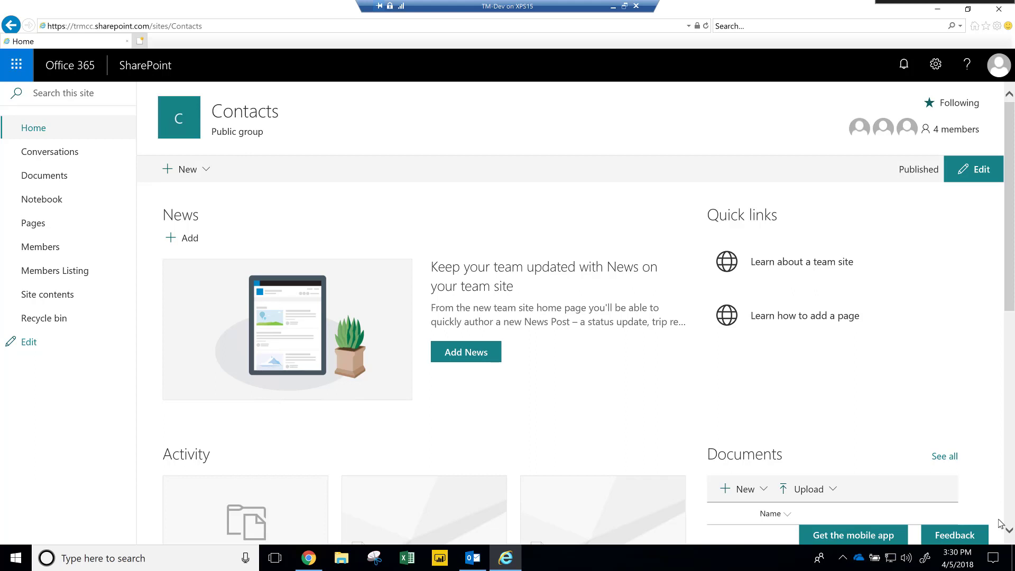
# Step: Open the Members list, review the contact and membership details of the first member's record, and close the record
pyautogui.click(34, 254)
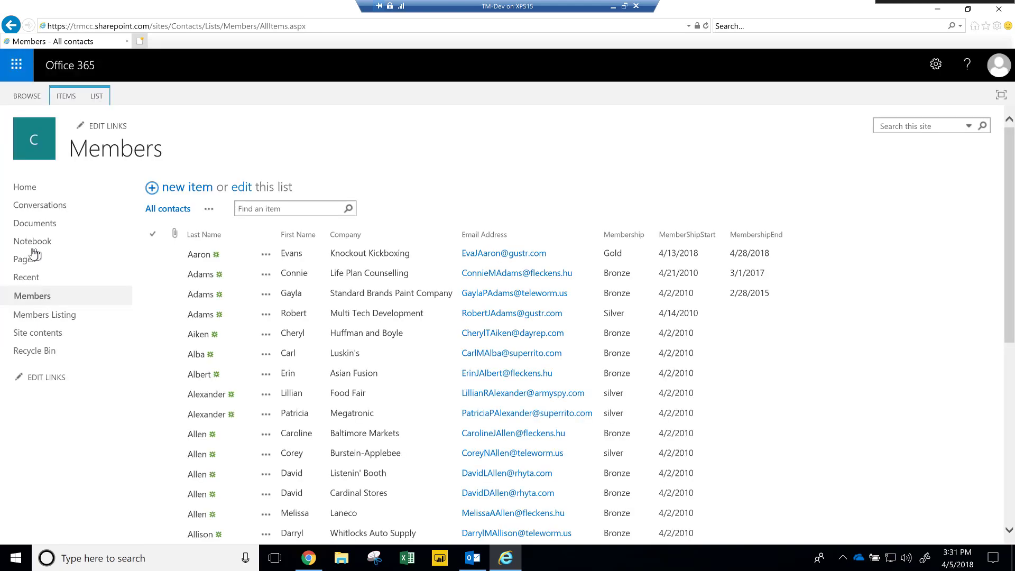
pyautogui.click(199, 255)
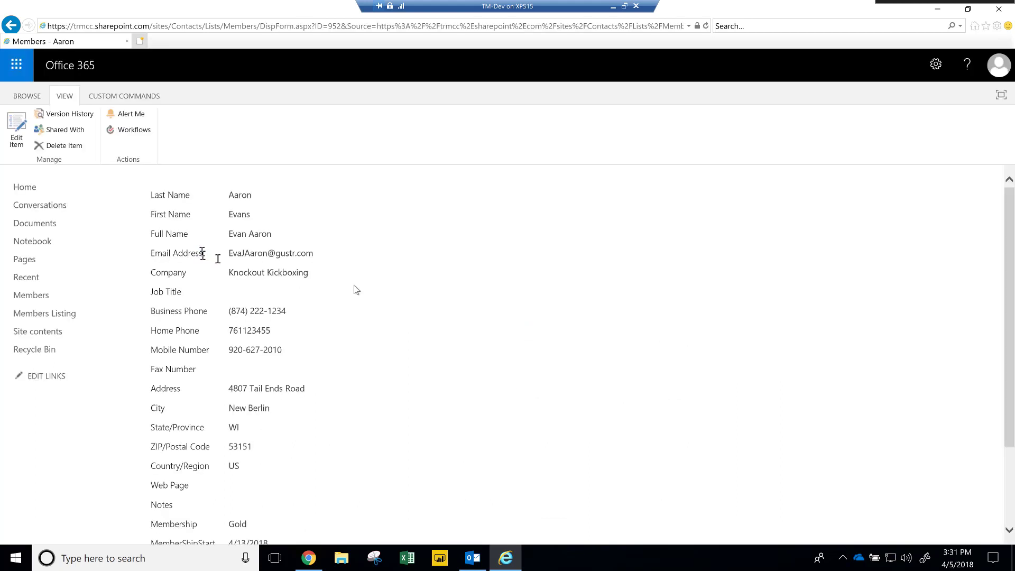
pyautogui.scroll(-3, 421, 270)
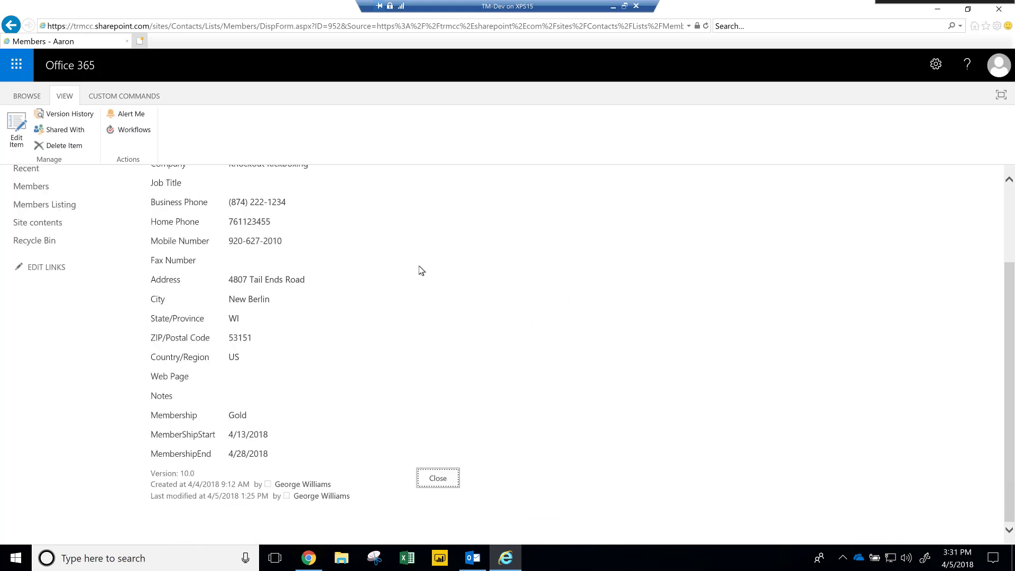
pyautogui.scroll(3, 421, 271)
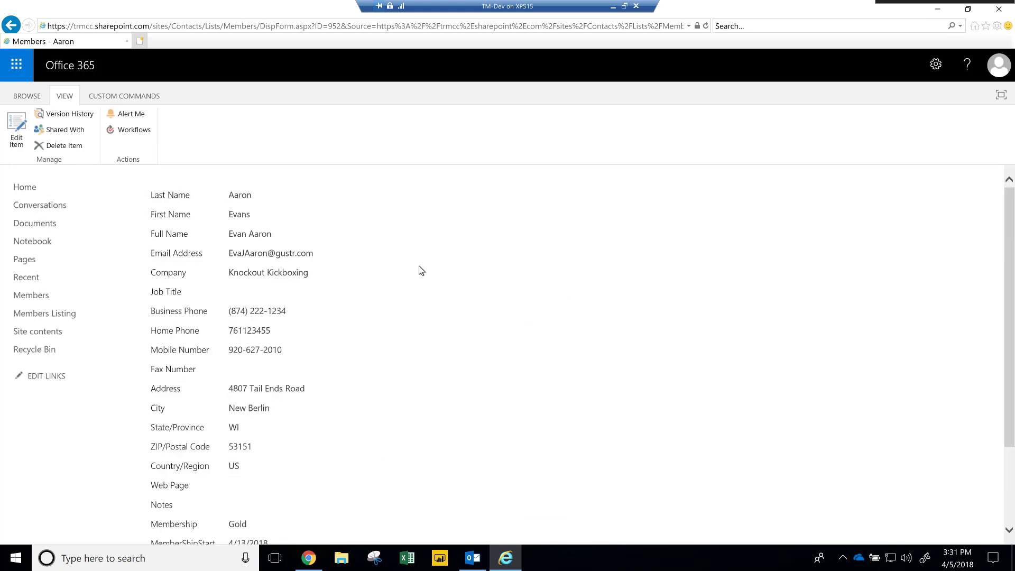
pyautogui.scroll(-3, 421, 271)
pyautogui.click(439, 479)
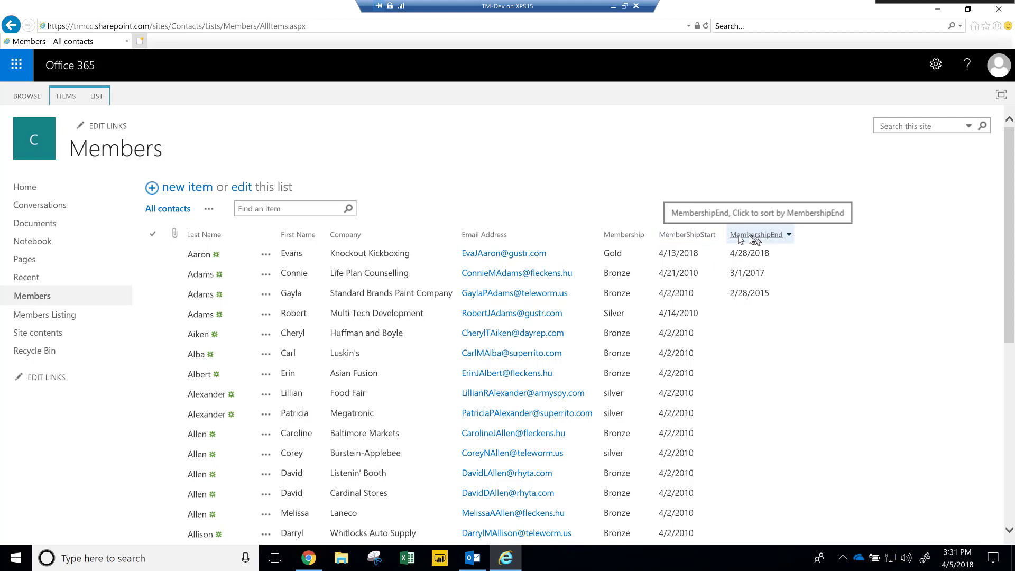
# Step: Edit the list as a grid, fill the MembershipEnd date 2/28/2015 down into the four rows below it, and stop editing
pyautogui.click(242, 189)
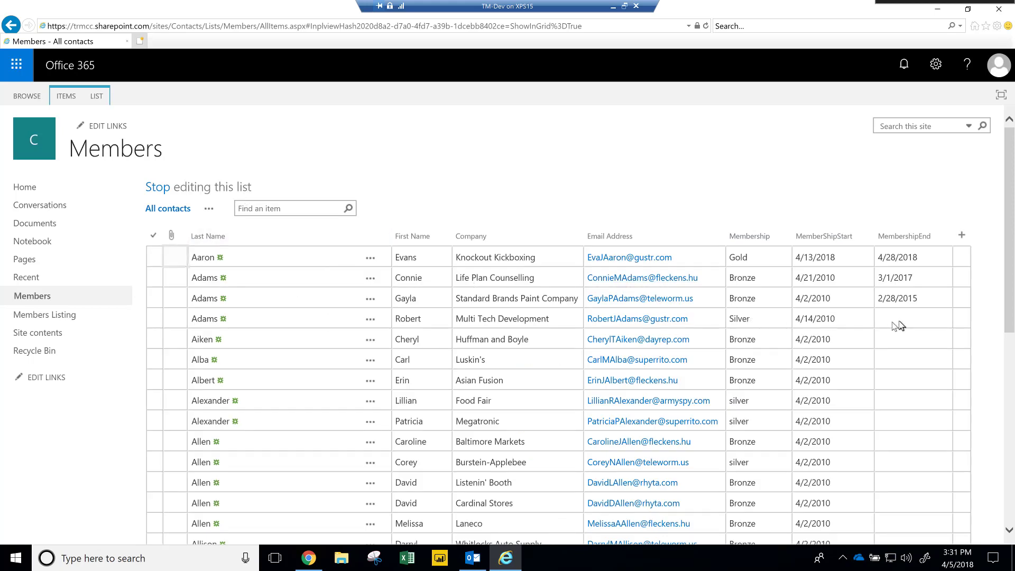
pyautogui.click(933, 299)
pyautogui.moveTo(952, 308); pyautogui.dragTo(959, 369)
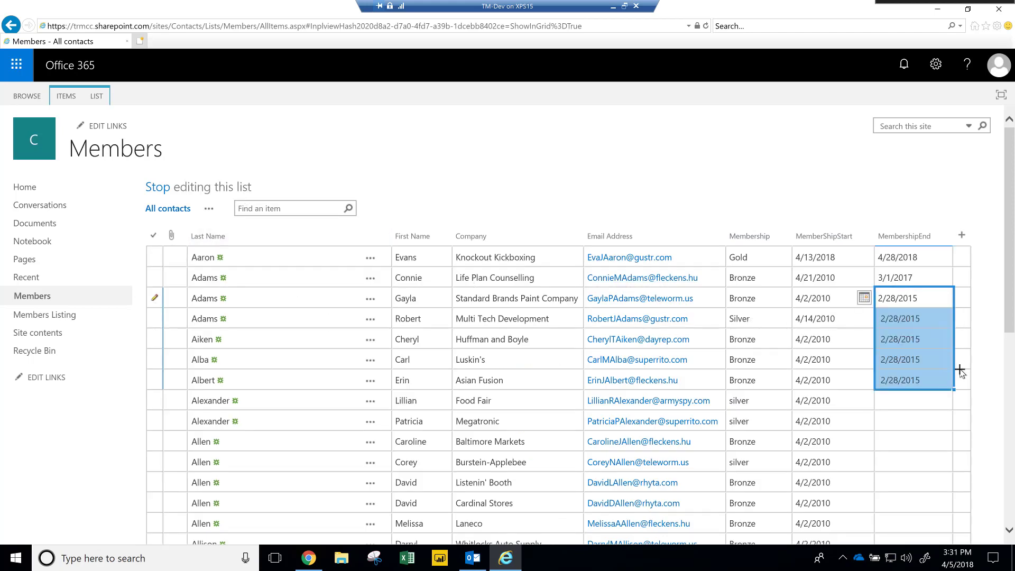
pyautogui.click(913, 405)
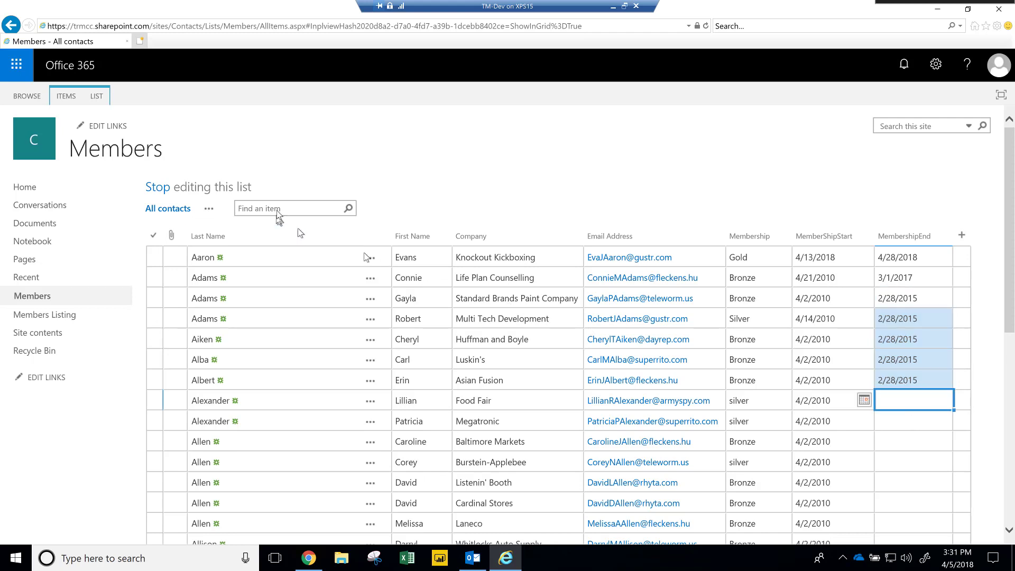
pyautogui.click(157, 189)
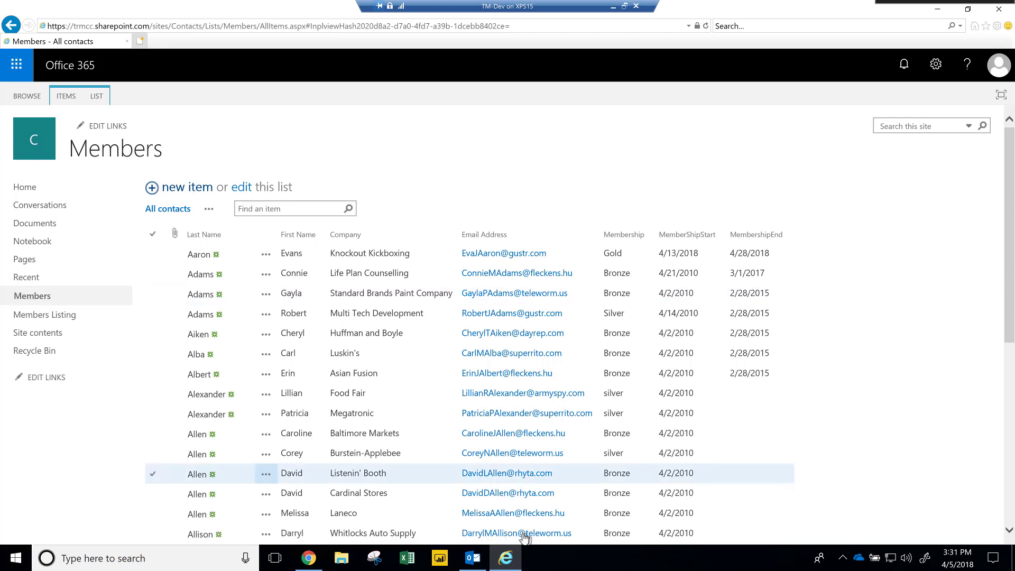
# Step: Switch to Outlook to check its existing contact folders, and return to the Members list in Internet Explorer
pyautogui.click(475, 564)
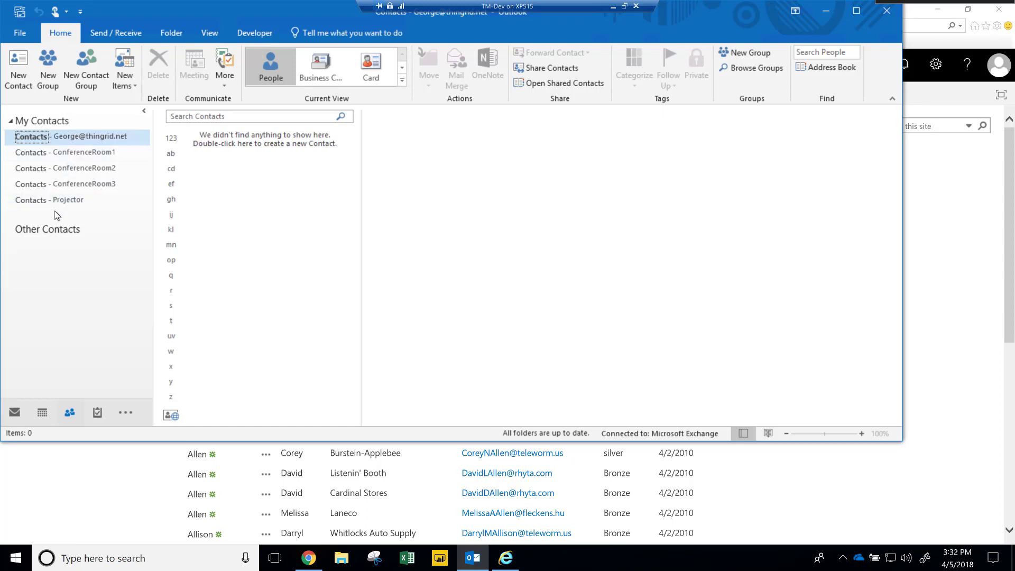
pyautogui.click(826, 11)
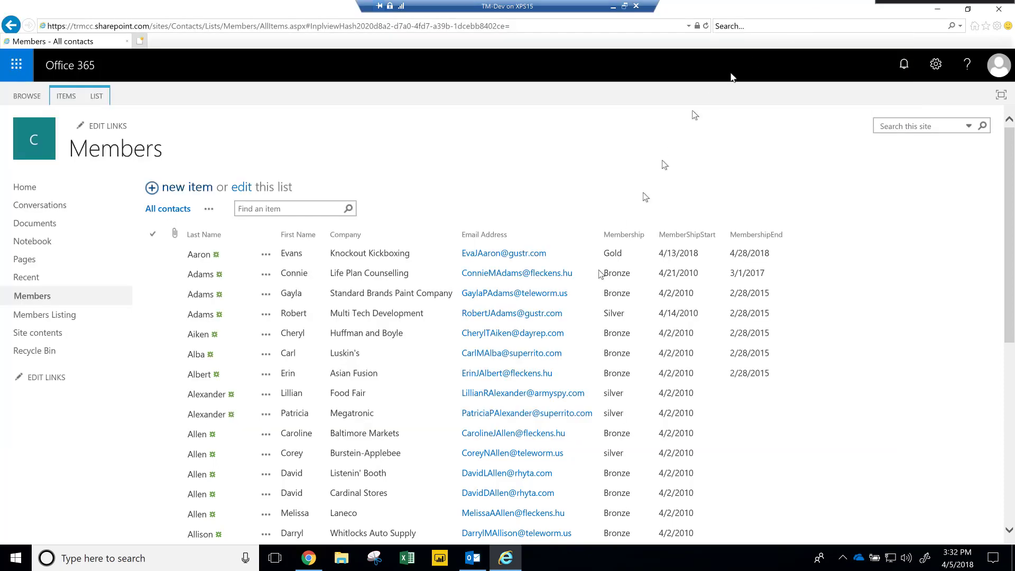
pyautogui.click(511, 563)
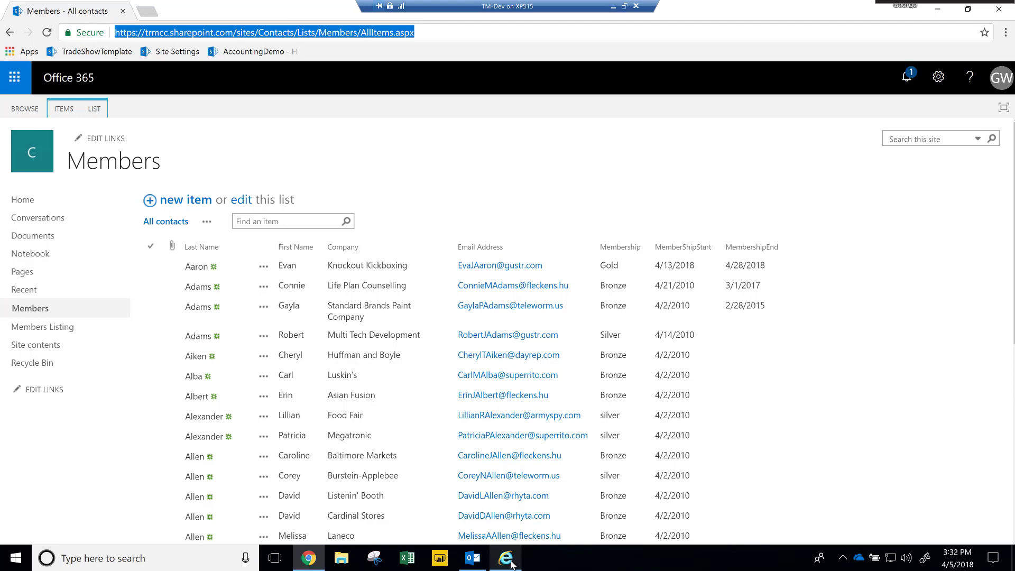
pyautogui.click(511, 563)
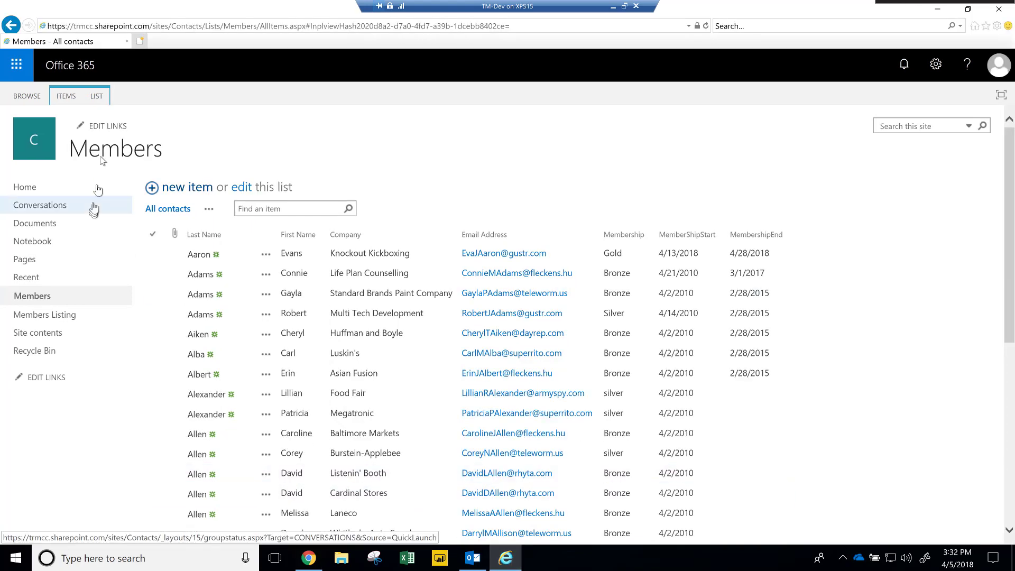
# Step: Connect the Members list to Outlook, allowing the website to open Outlook 2016
pyautogui.click(97, 95)
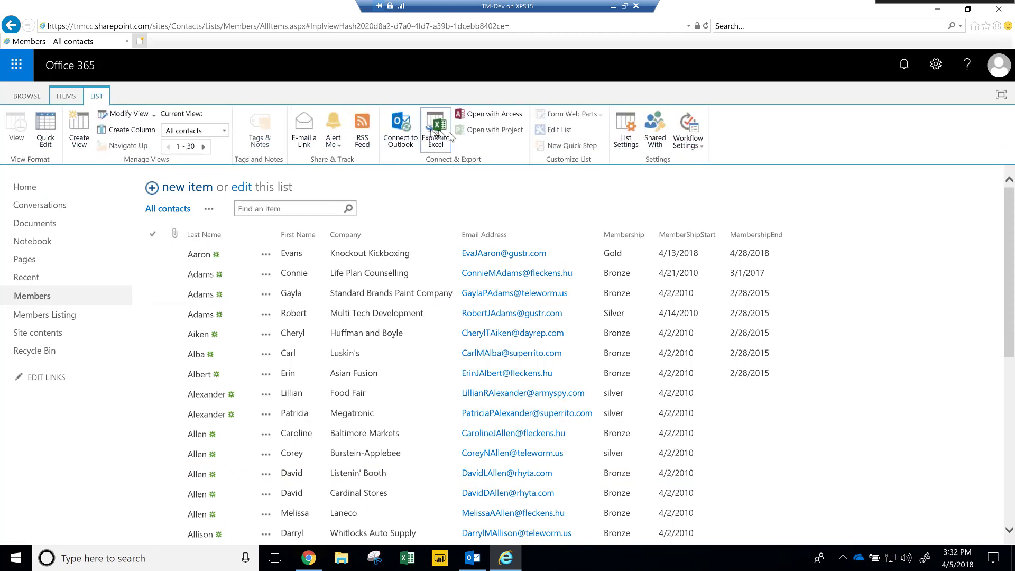
pyautogui.click(411, 129)
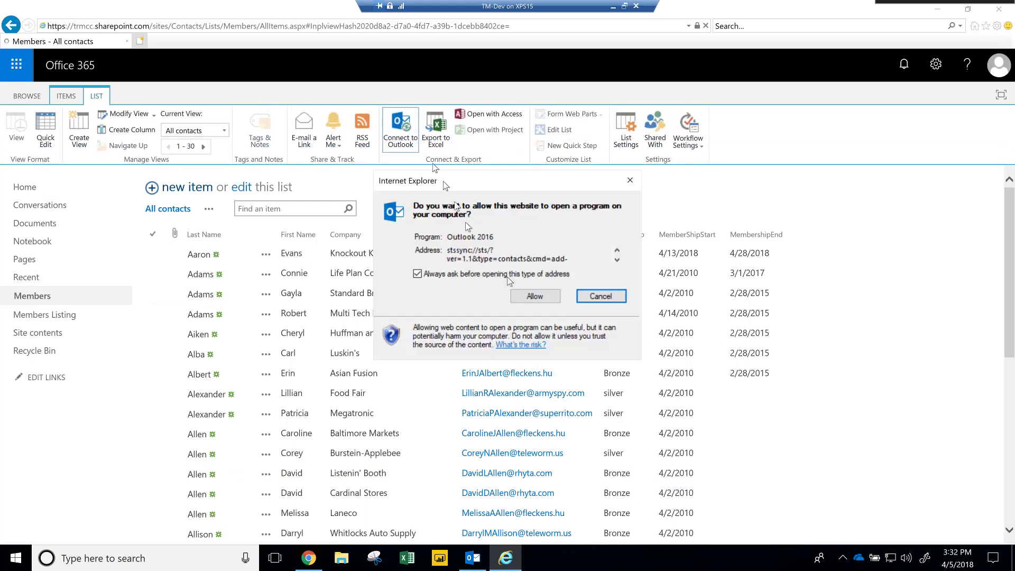
pyautogui.click(535, 296)
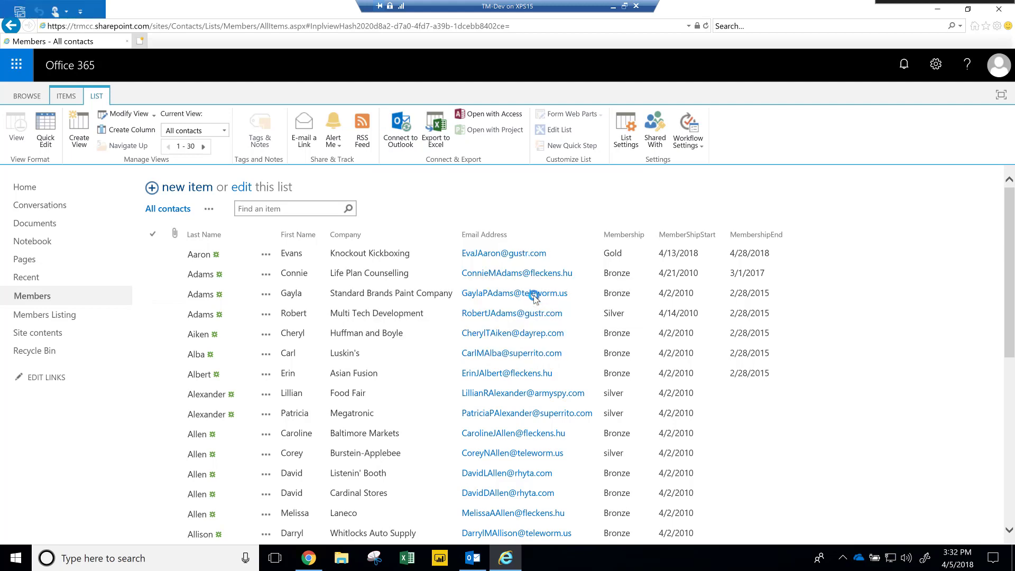
pyautogui.click(492, 274)
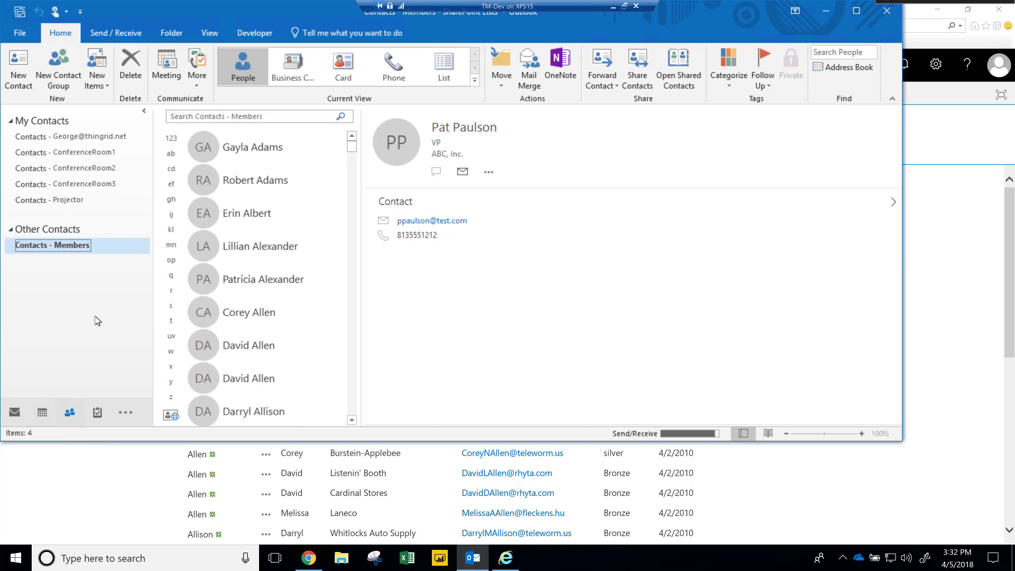
# Step: Open Outlook's Address Book, check its available address lists for the Members contacts, and close it
pyautogui.rightClick(53, 247)
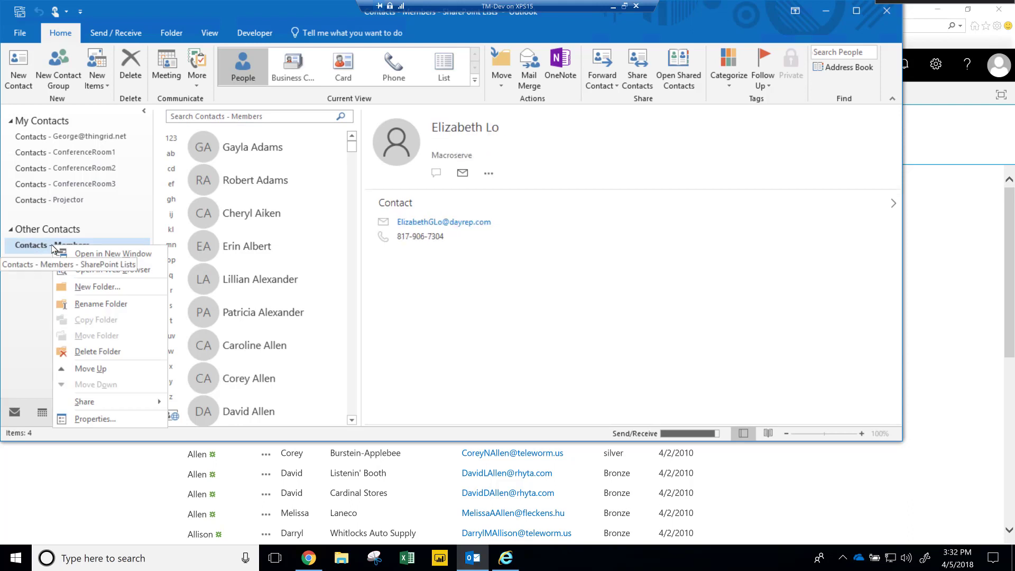
pyautogui.click(28, 282)
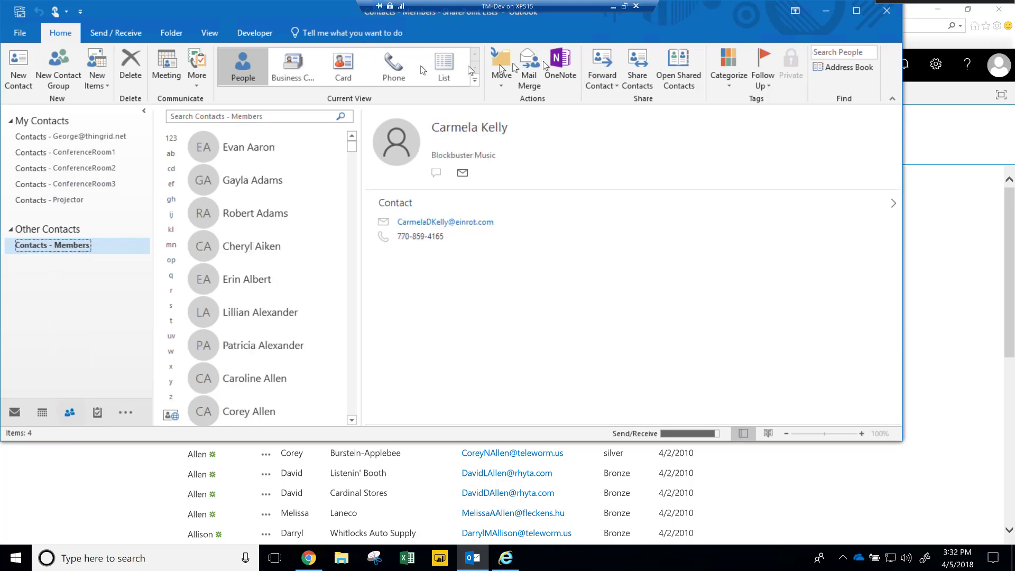
pyautogui.click(836, 68)
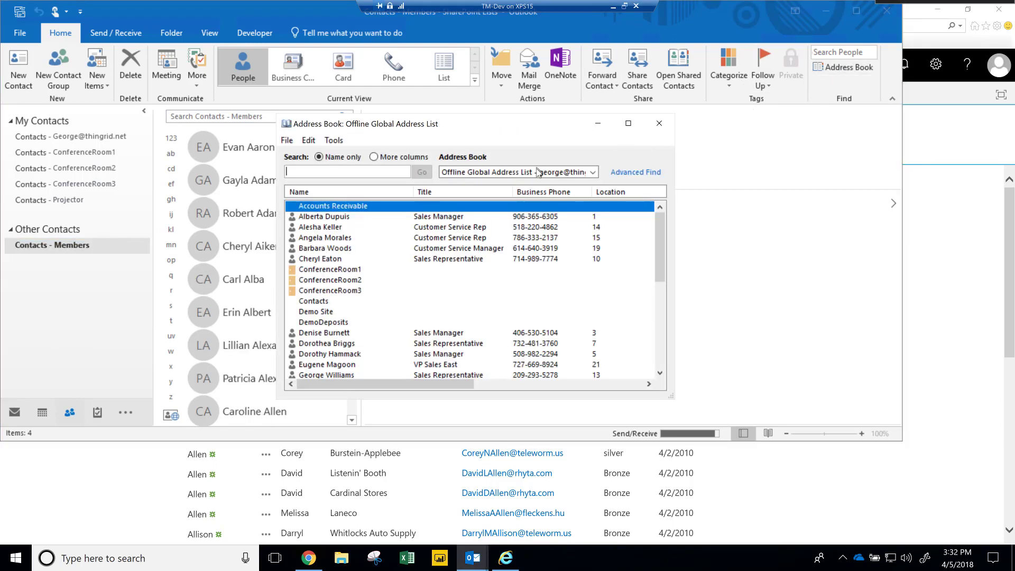
pyautogui.click(538, 174)
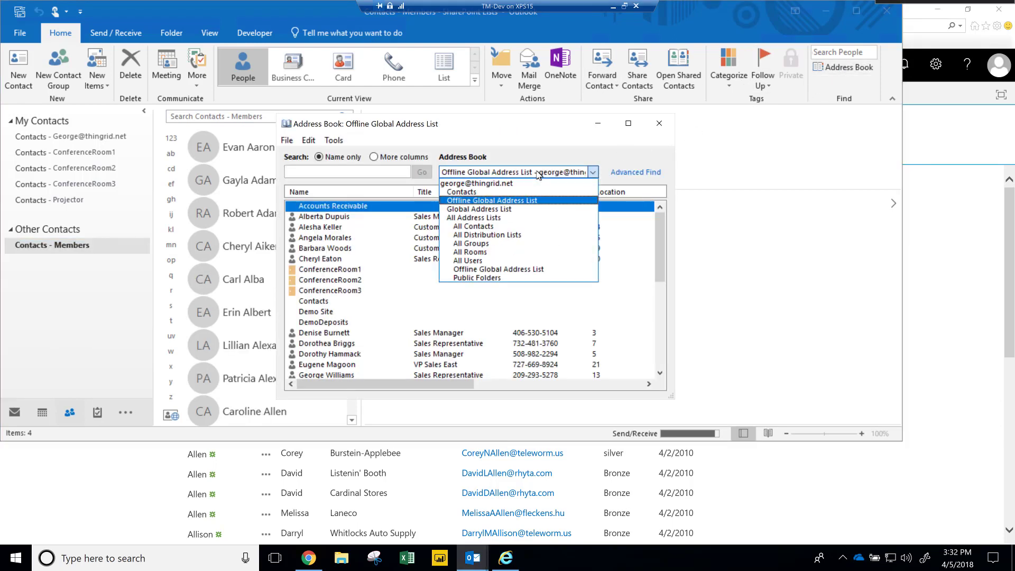
pyautogui.click(537, 192)
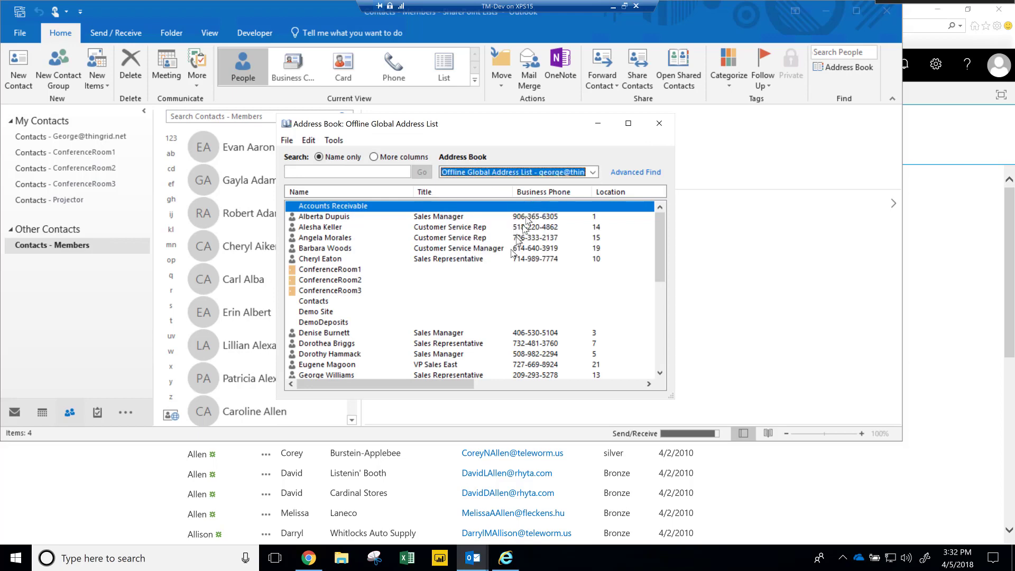
pyautogui.click(592, 173)
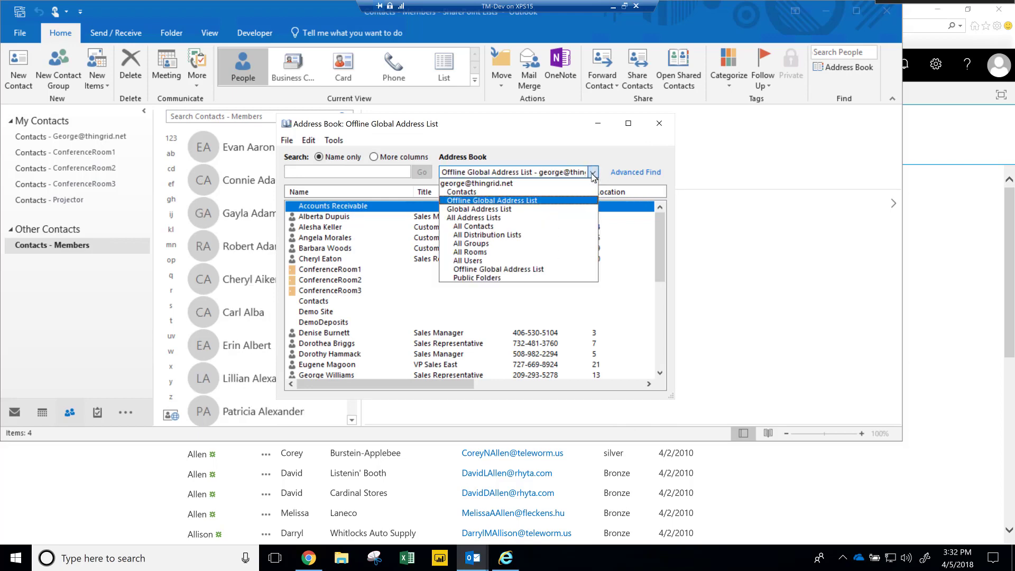
pyautogui.click(591, 173)
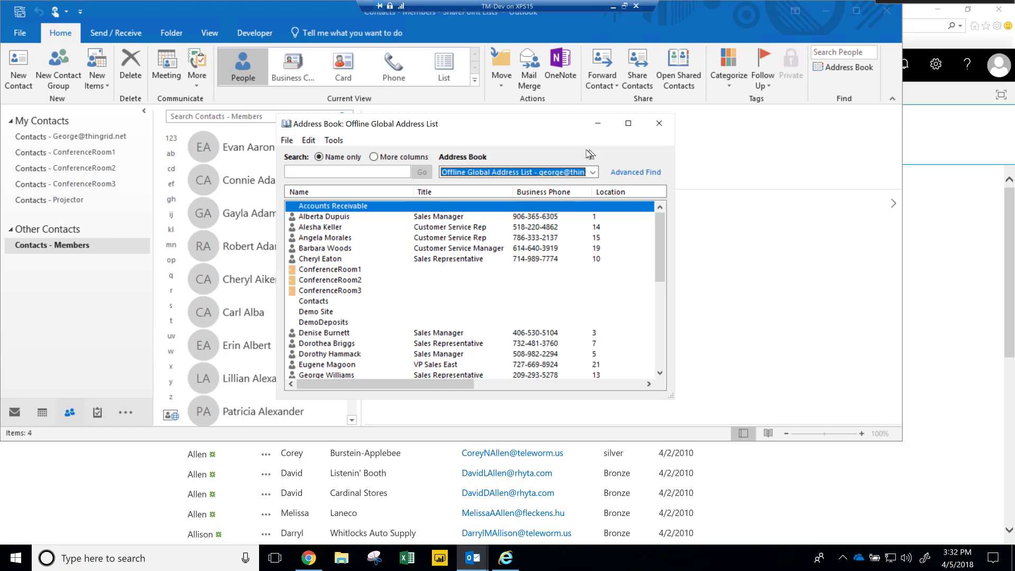
pyautogui.click(658, 124)
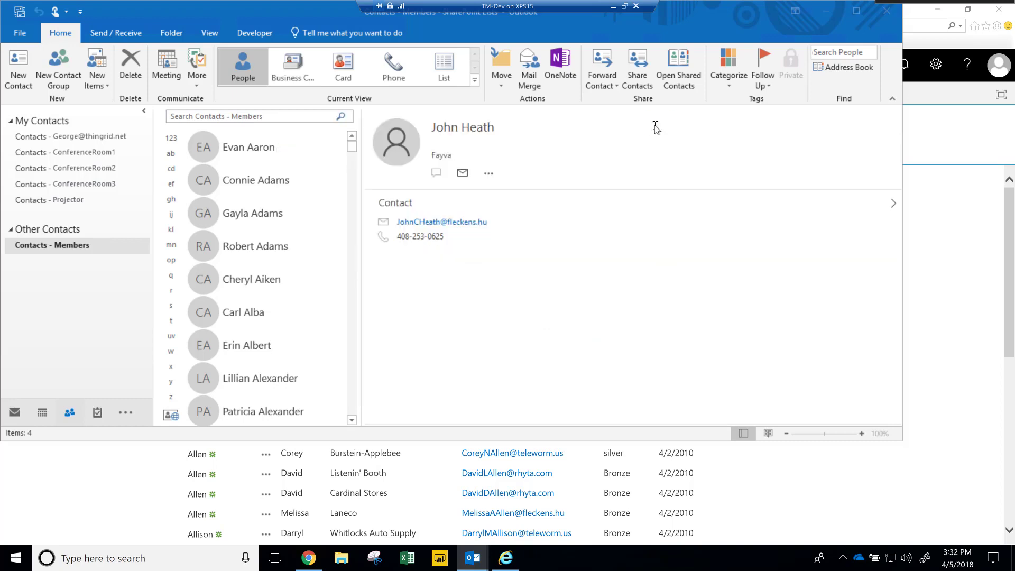
# Step: Set the Contacts - Members folder to show as an email Address Book in its properties
pyautogui.rightClick(67, 251)
pyautogui.click(81, 426)
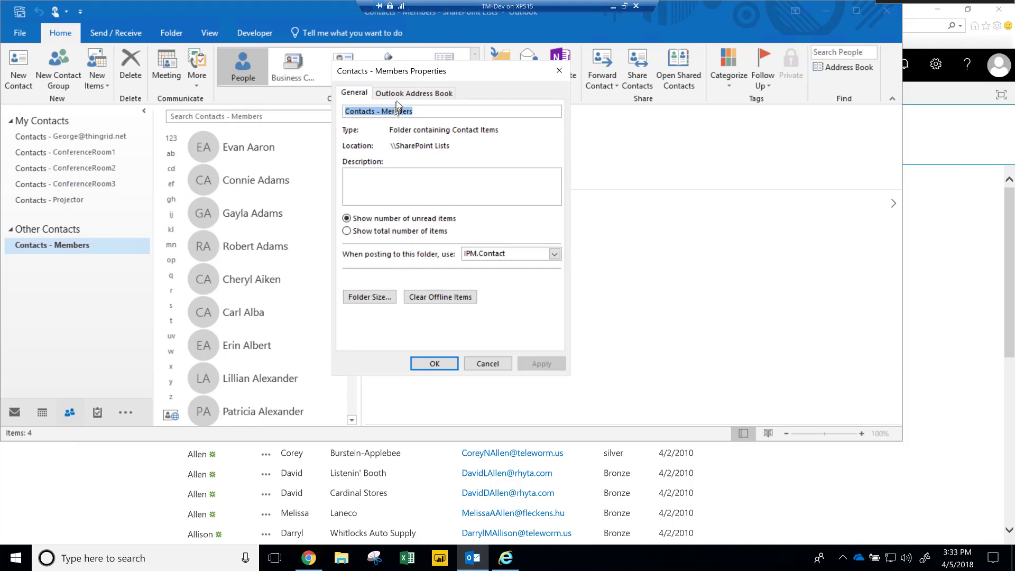
pyautogui.click(398, 95)
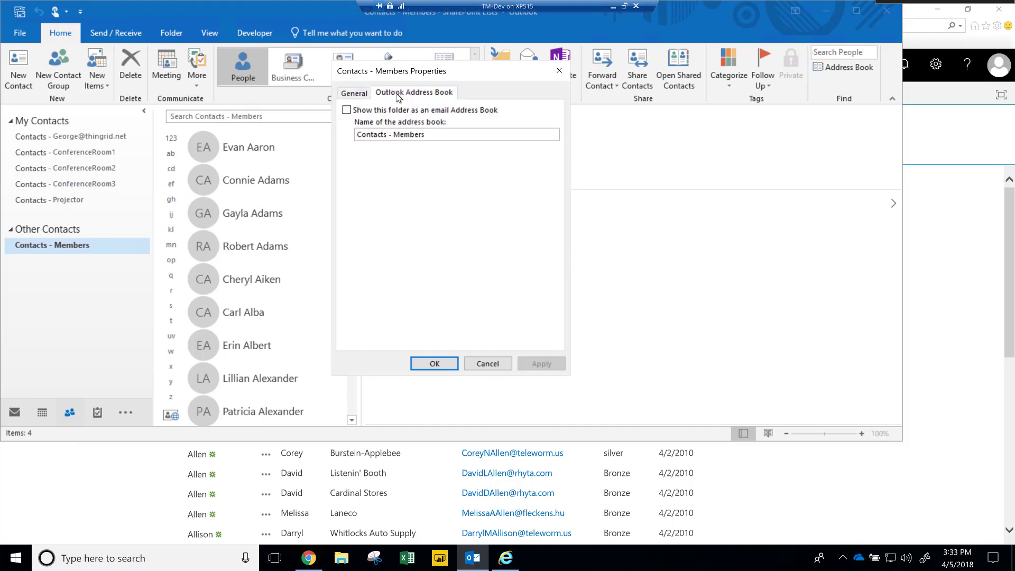
pyautogui.click(347, 110)
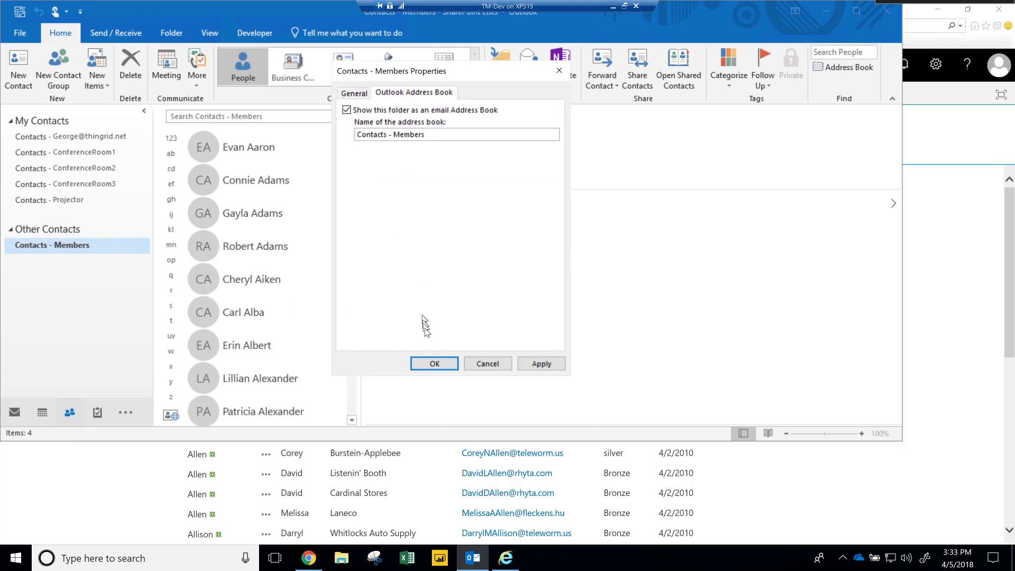
pyautogui.click(435, 363)
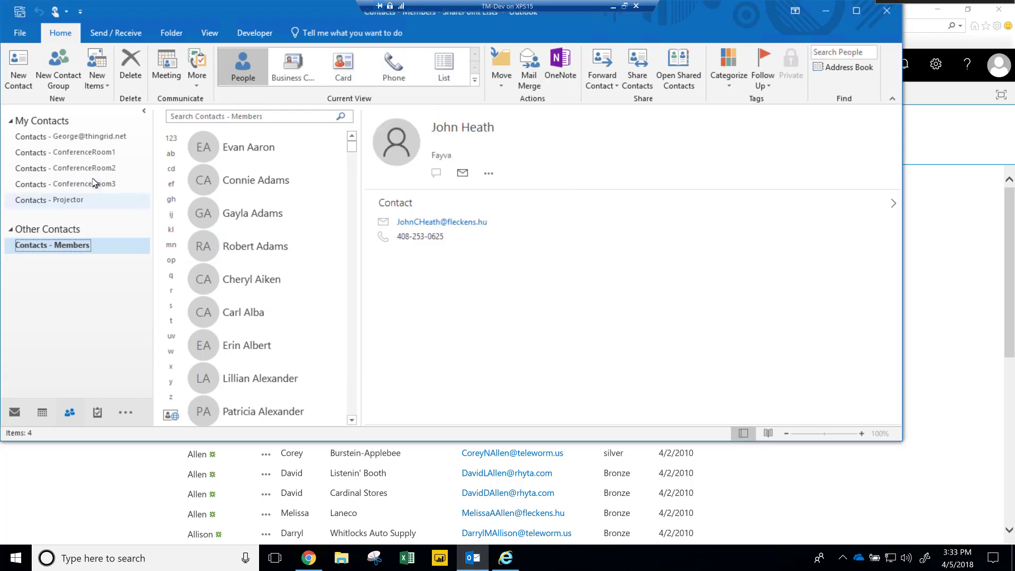
# Step: Start a new email in the mail view and choose Contacts - Members as the address book for selecting recipients
pyautogui.click(14, 412)
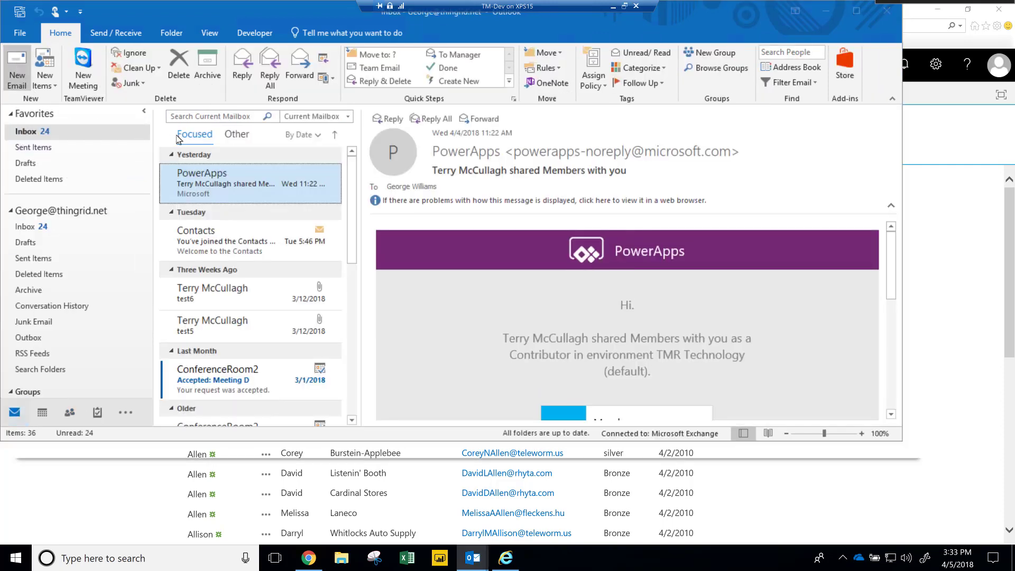
pyautogui.hotkey('ctrl', 'n')
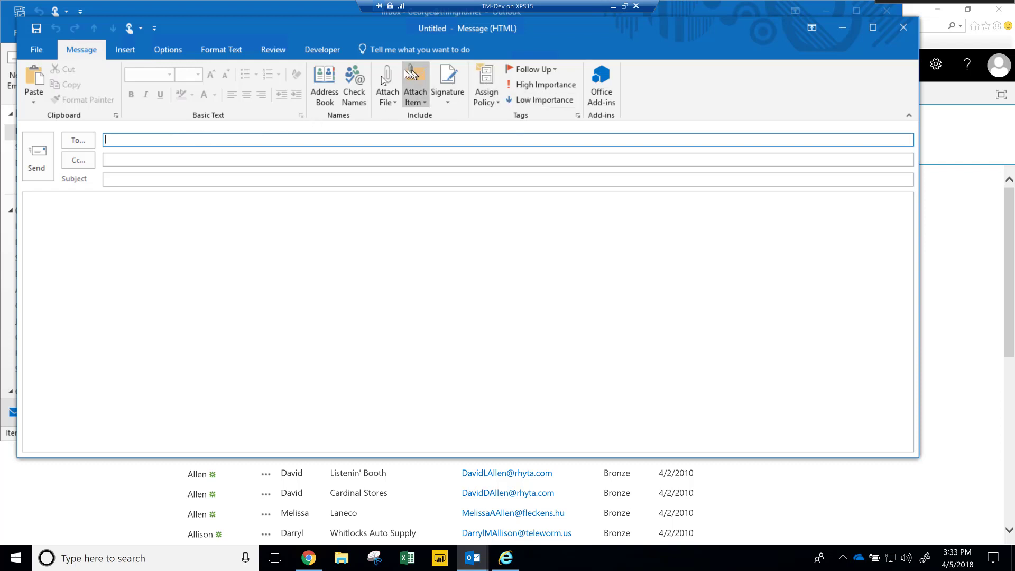
pyautogui.click(330, 76)
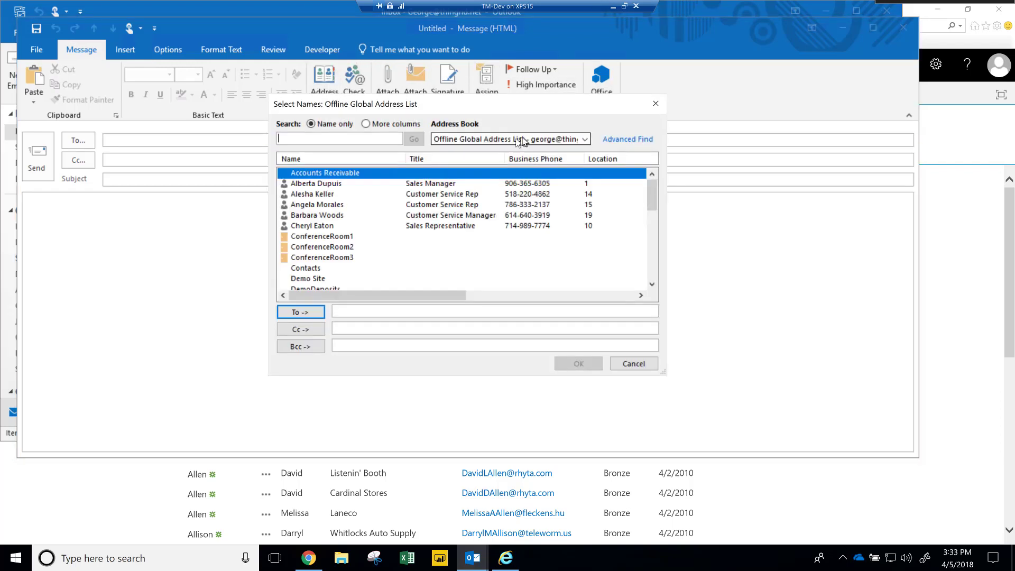
pyautogui.click(521, 140)
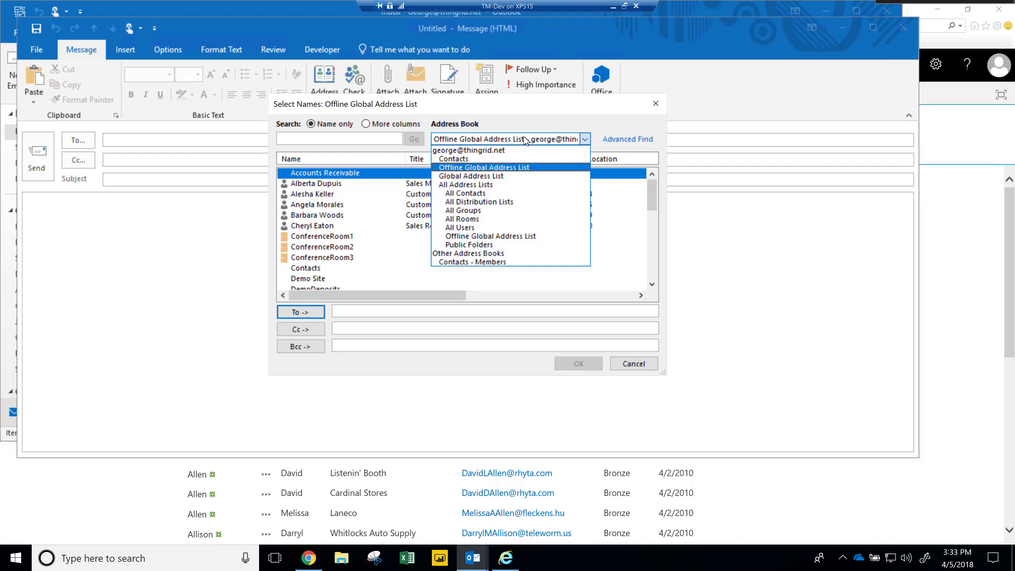
pyautogui.click(475, 262)
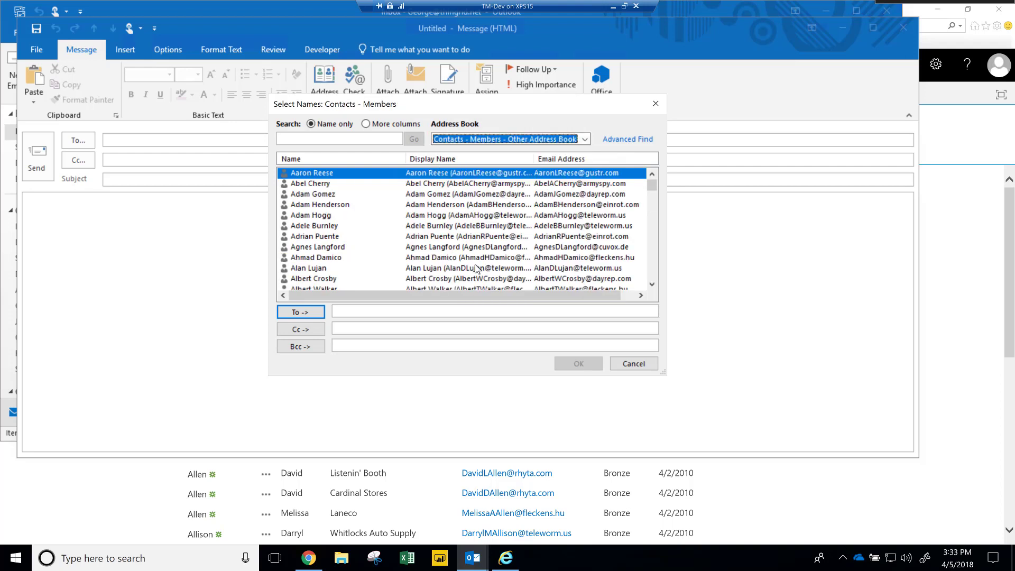
# Step: Add one member each as To, Cc and Bcc recipients, cancel the selection, and close the empty message
pyautogui.click(323, 216)
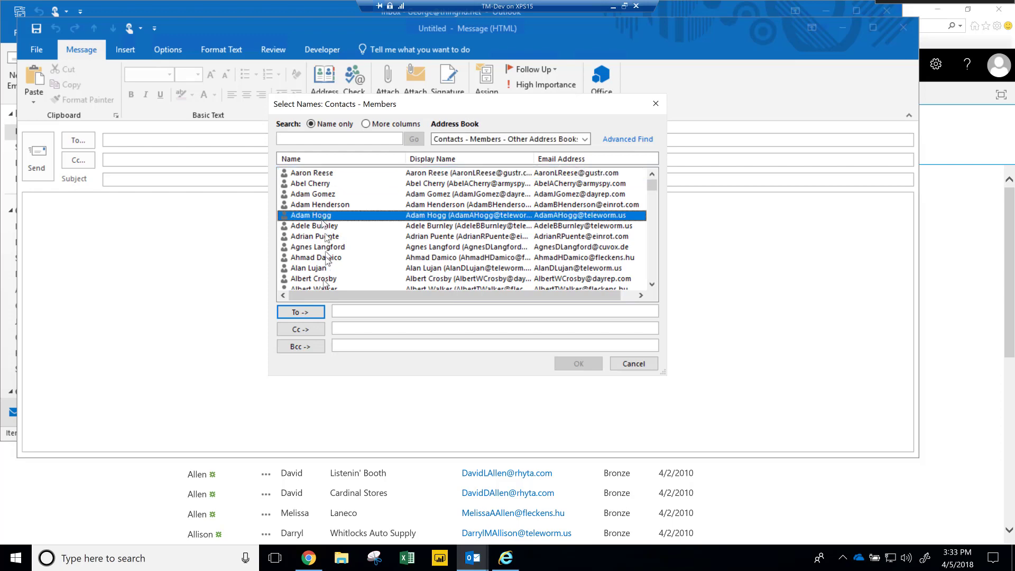
pyautogui.click(309, 316)
pyautogui.click(313, 279)
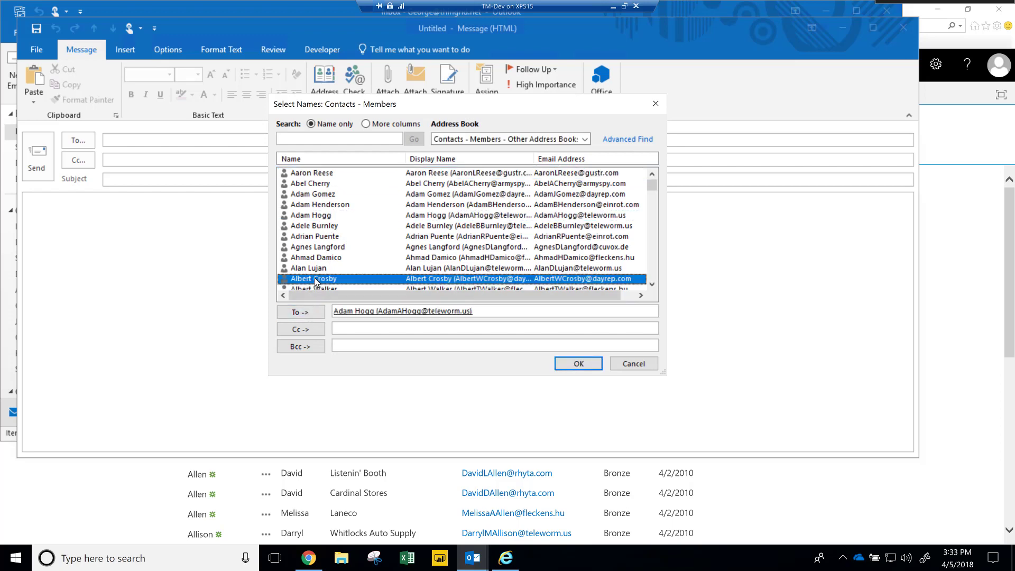
pyautogui.click(308, 328)
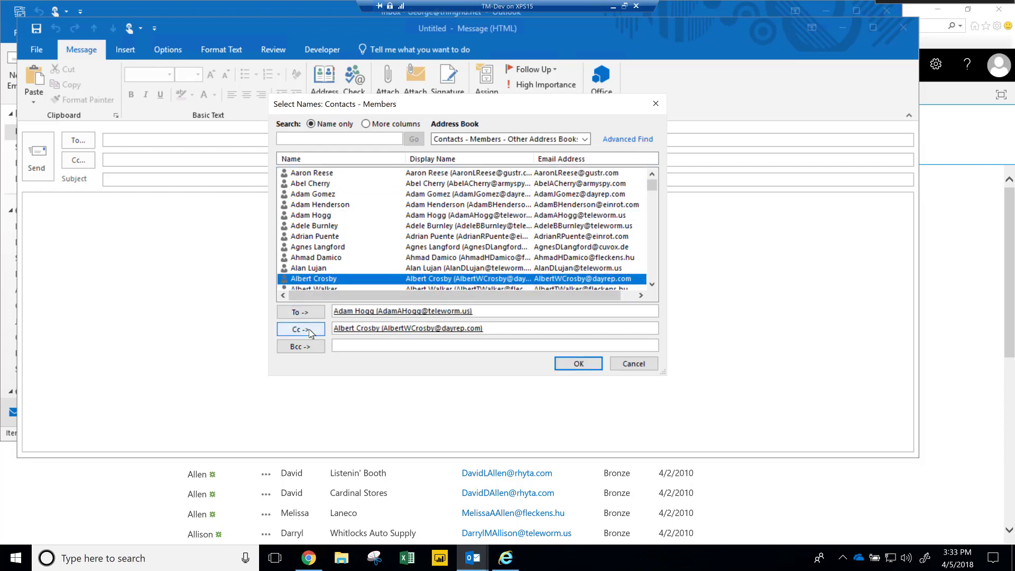
pyautogui.click(316, 258)
pyautogui.click(307, 347)
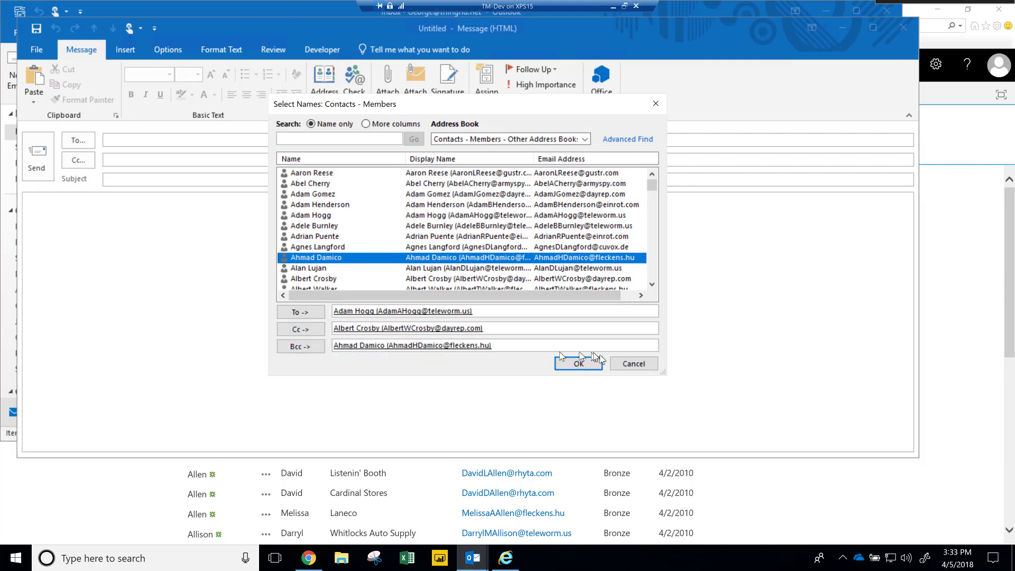
pyautogui.click(633, 364)
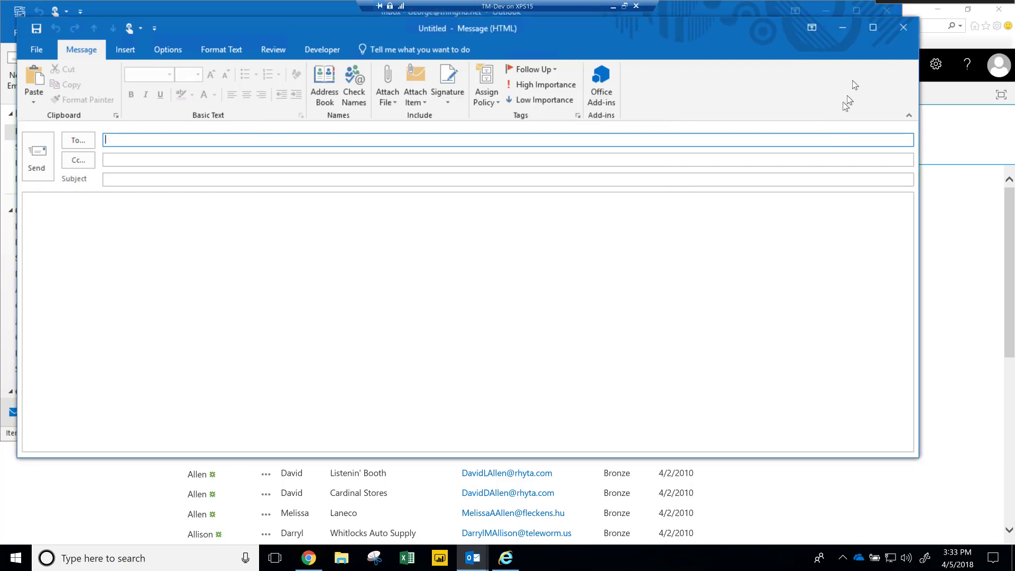
pyautogui.click(892, 33)
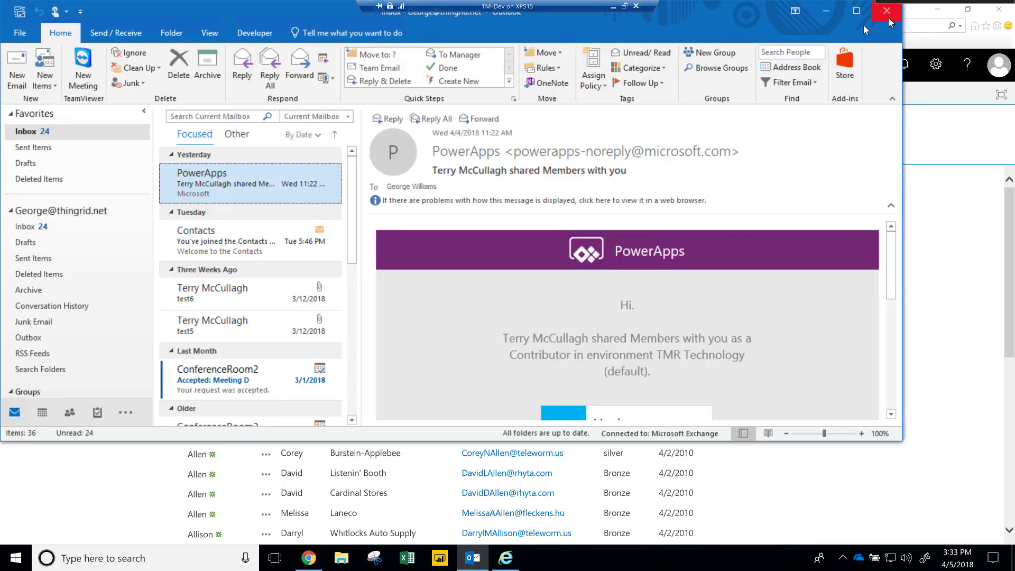
# Step: Open the Huffman and Boyle contact in the maximized Contacts - Members folder and enter VP as the job title
pyautogui.click(69, 412)
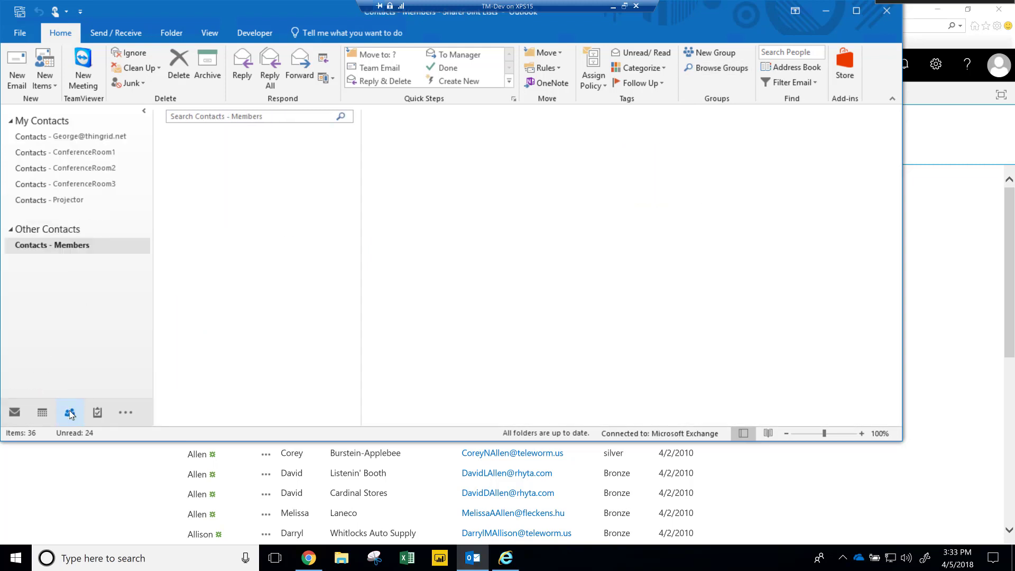
pyautogui.click(854, 12)
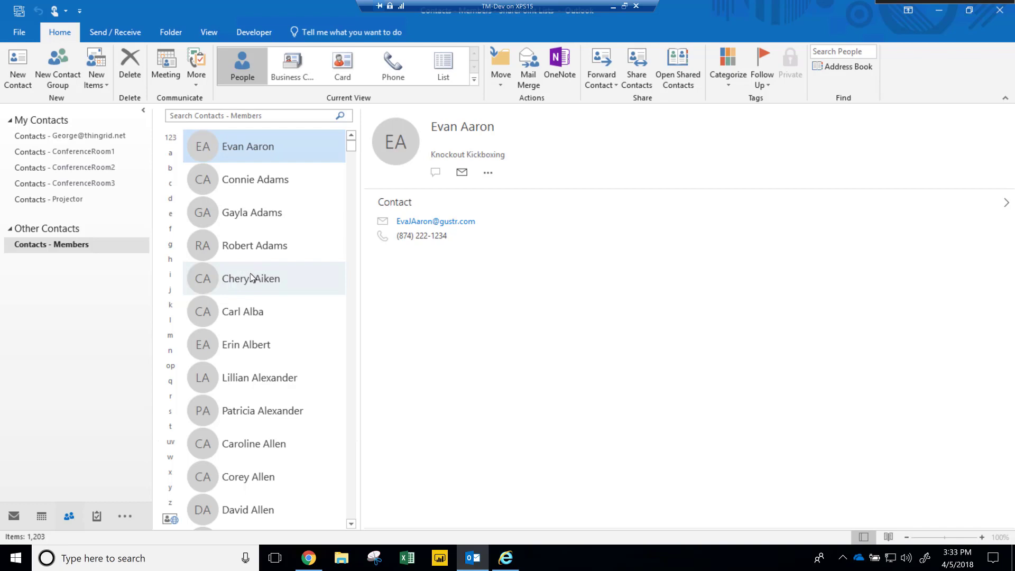
pyautogui.click(251, 278)
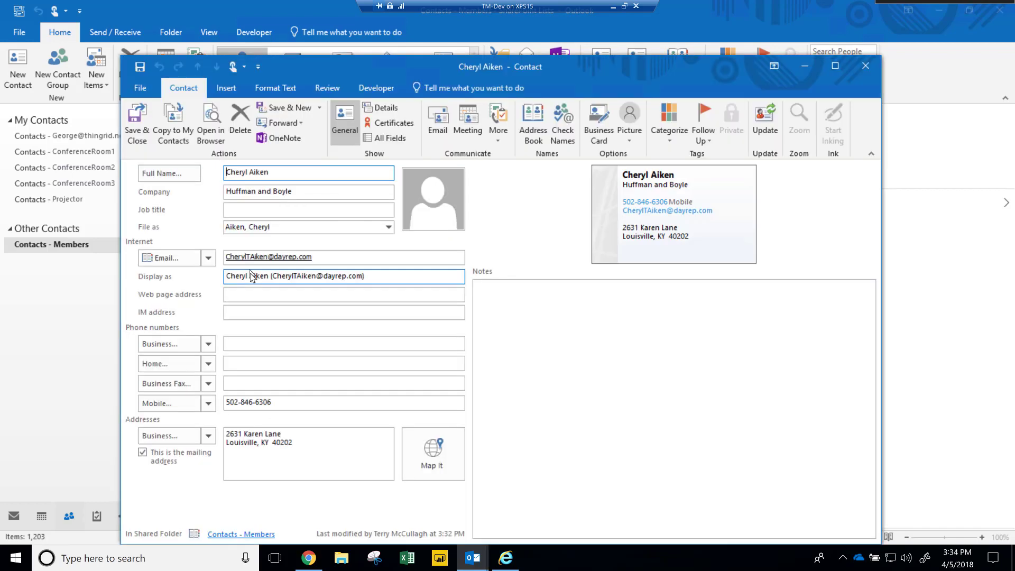
pyautogui.click(247, 211)
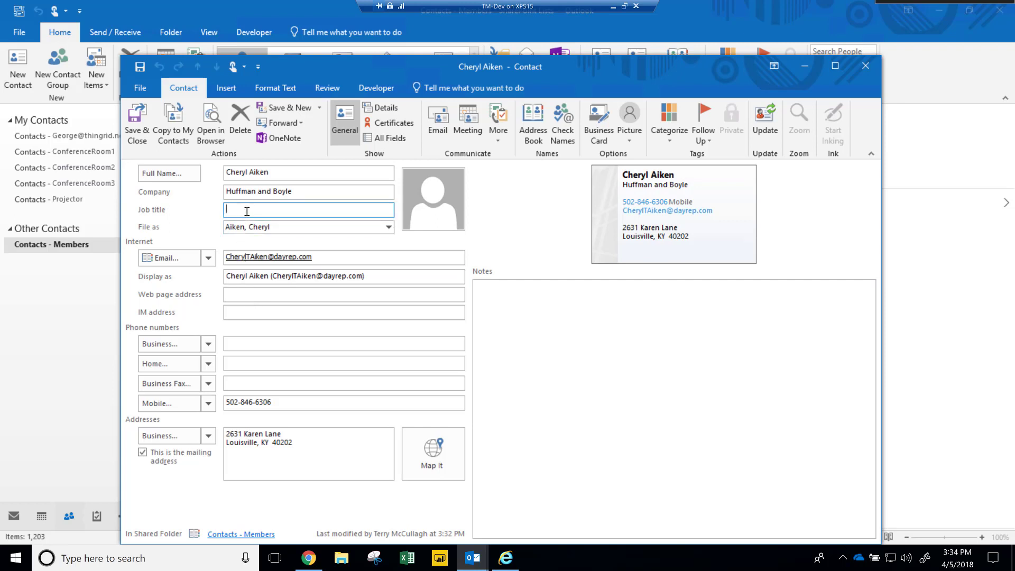
pyautogui.write('VP')
# Step: Copy the contact's last name from the full name, and save and close the contact
pyautogui.moveTo(253, 172); pyautogui.dragTo(275, 172)
pyautogui.click(275, 171)
pyautogui.doubleClick(252, 173)
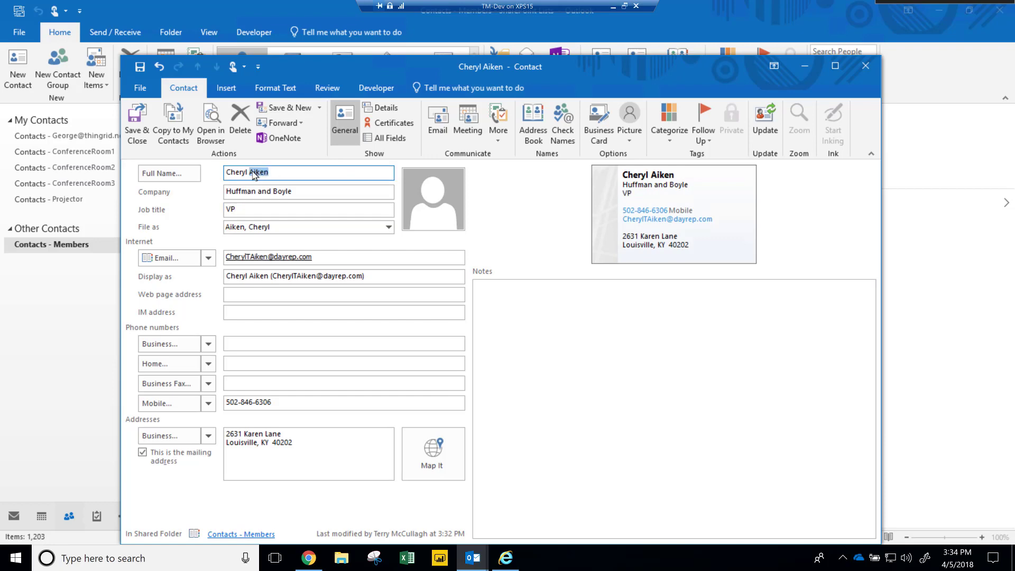
pyautogui.rightClick(253, 175)
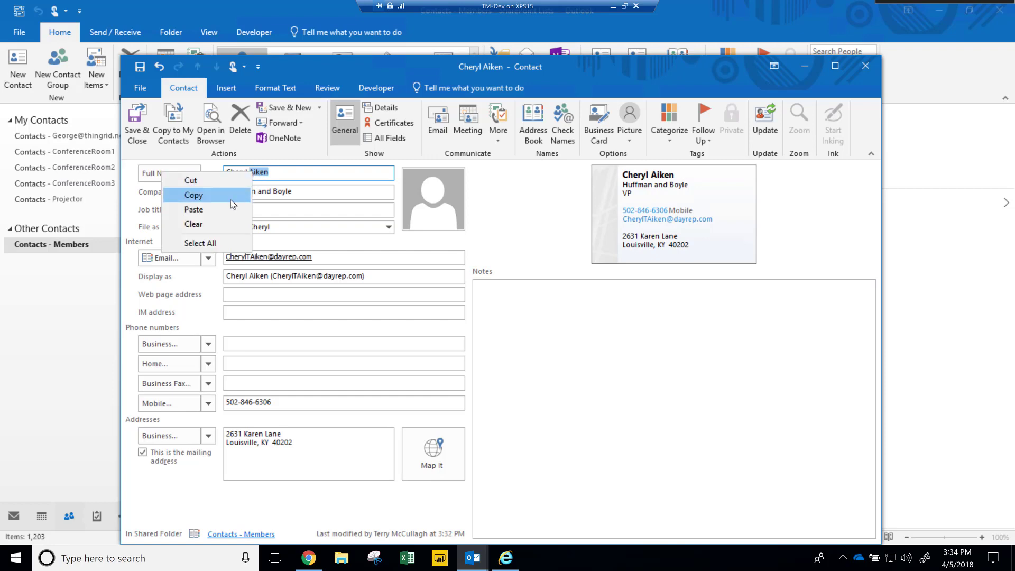
pyautogui.click(231, 200)
pyautogui.click(138, 117)
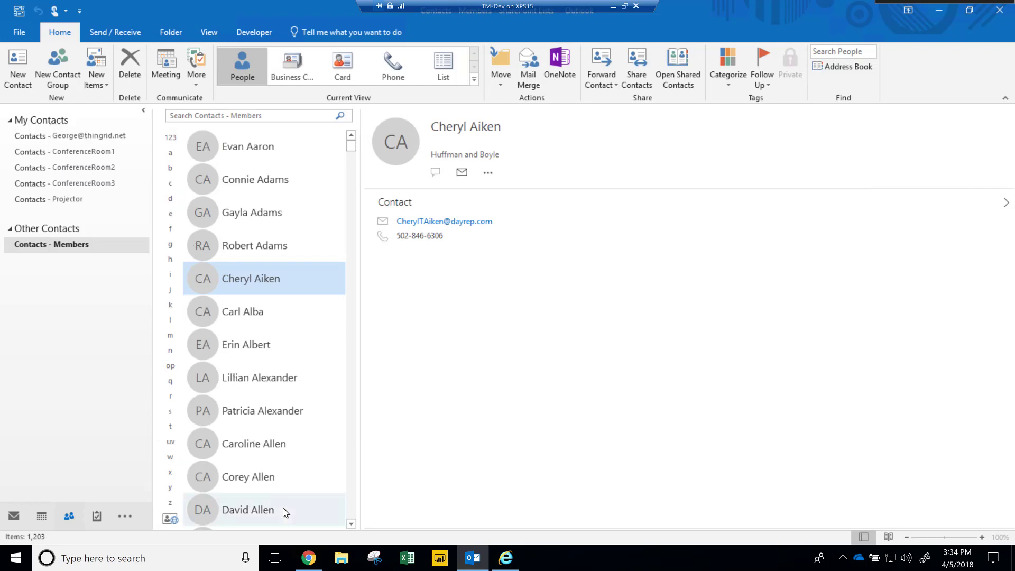
# Step: Switch to Chrome, check the Job Title in the Huffman and Boyle item of the SharePoint Members list, and close the item
pyautogui.click(309, 558)
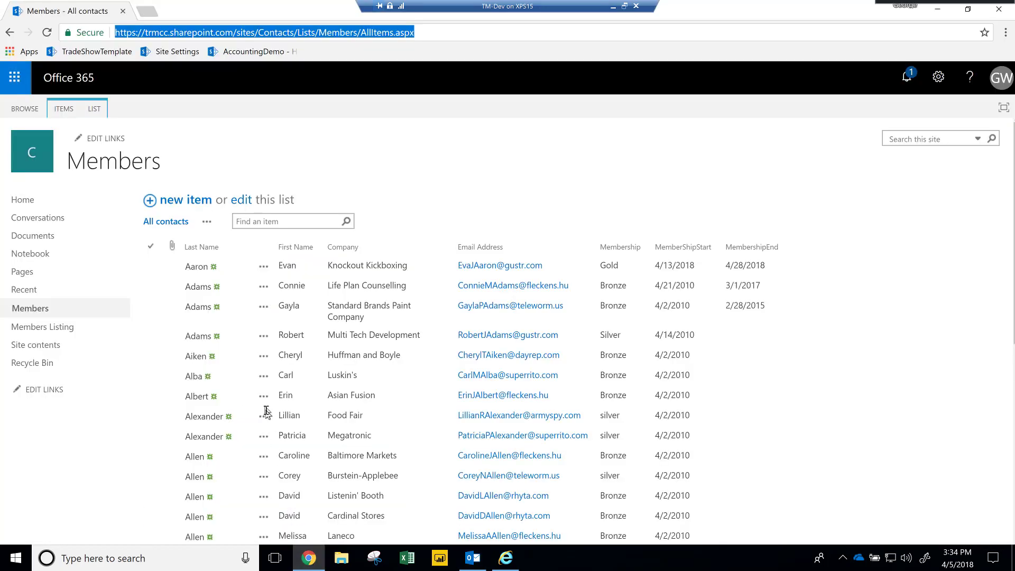
pyautogui.click(197, 359)
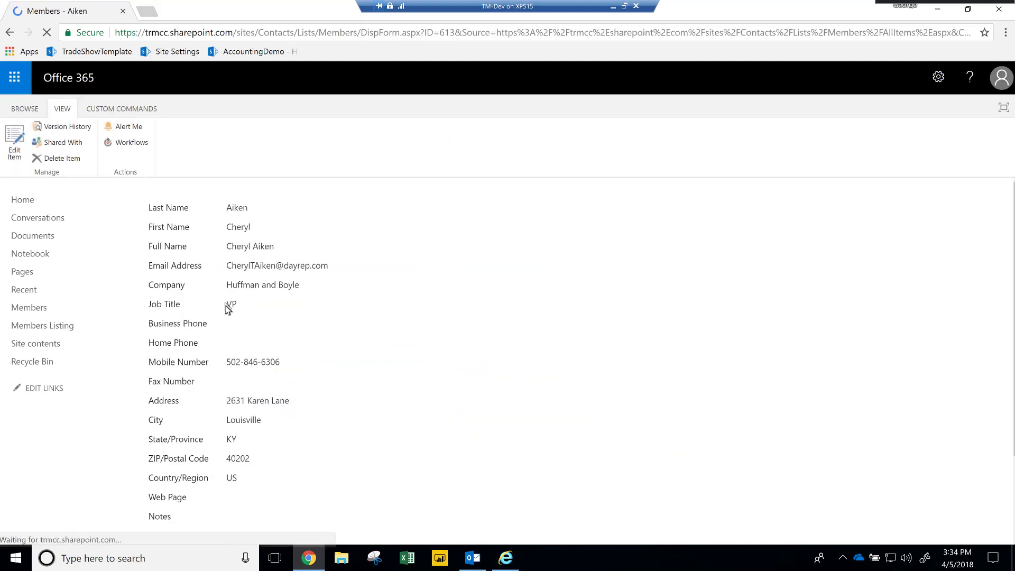
pyautogui.doubleClick(242, 306)
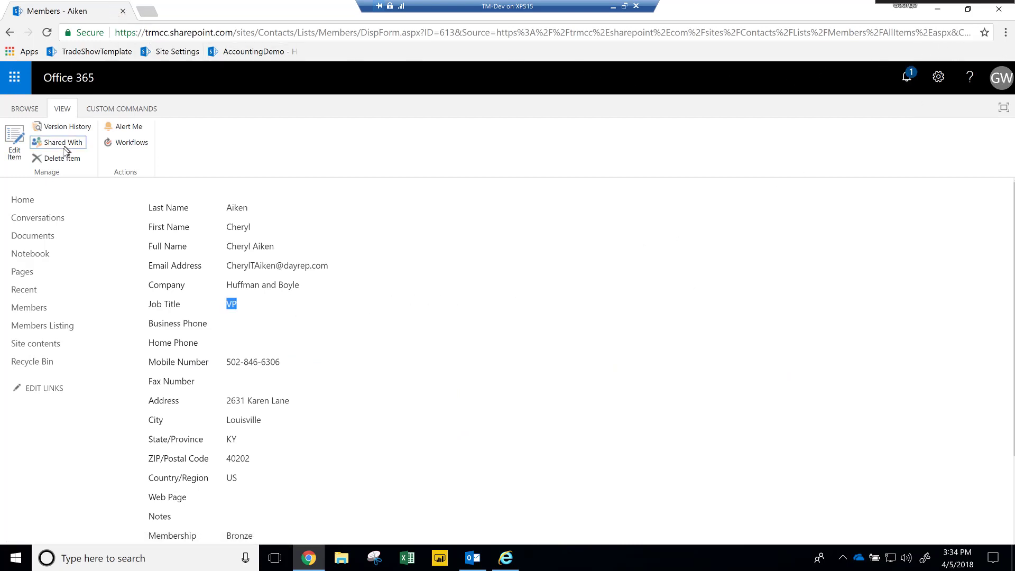
pyautogui.scroll(-3, 339, 351)
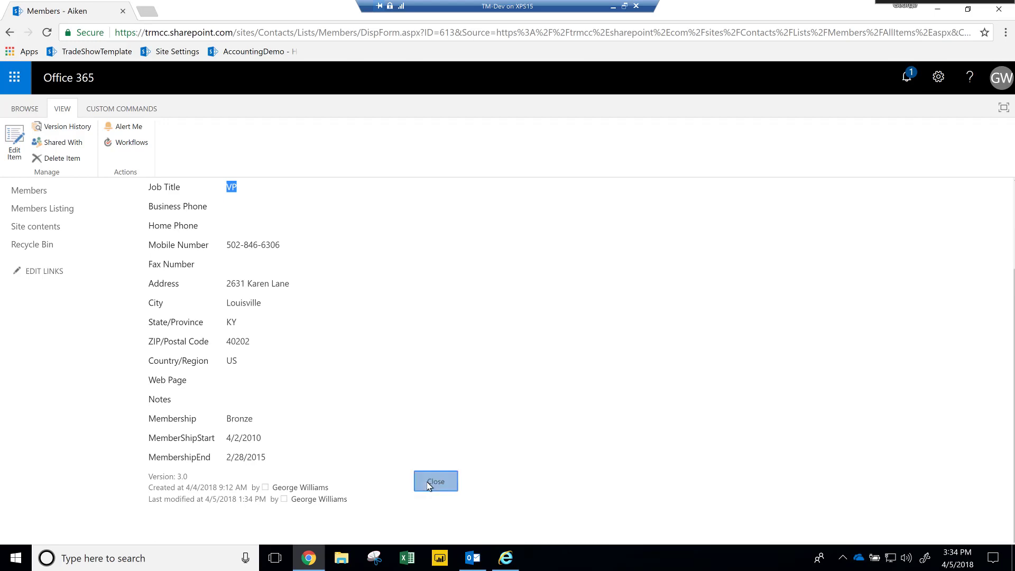
pyautogui.click(430, 481)
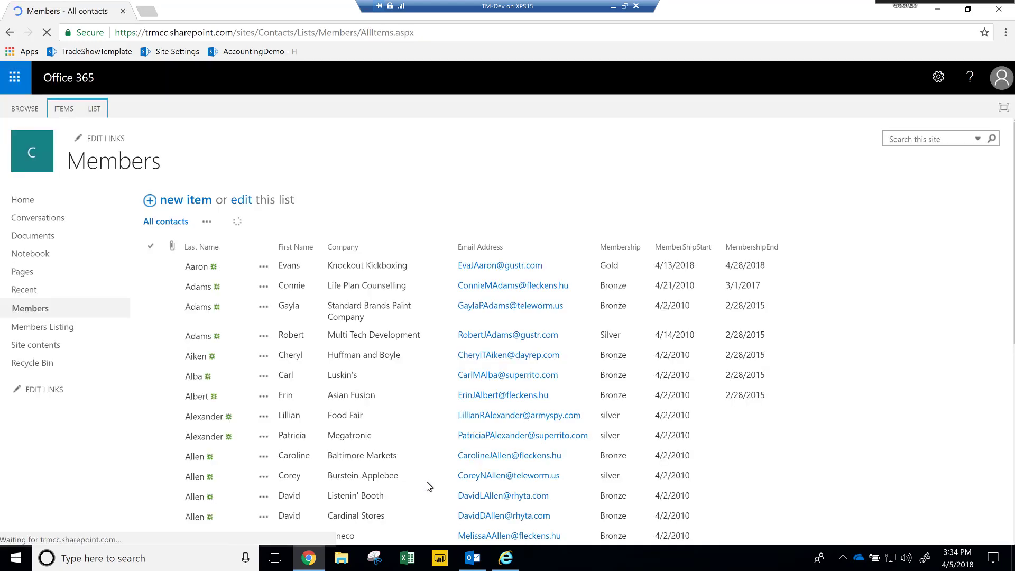
# Step: Switch back to Outlook and open the Contacts - Members folder in the web browser
pyautogui.click(473, 558)
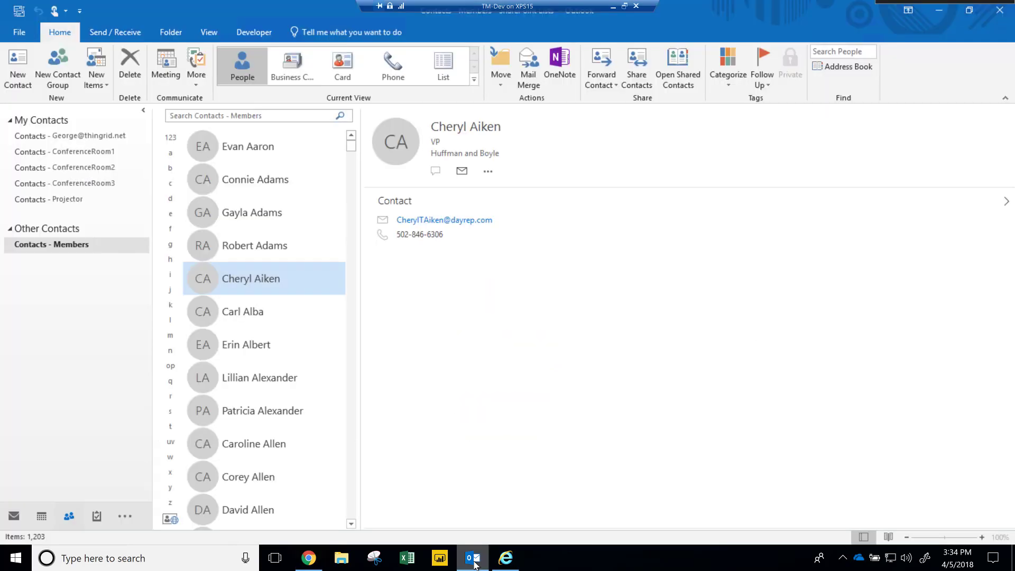
pyautogui.rightClick(47, 248)
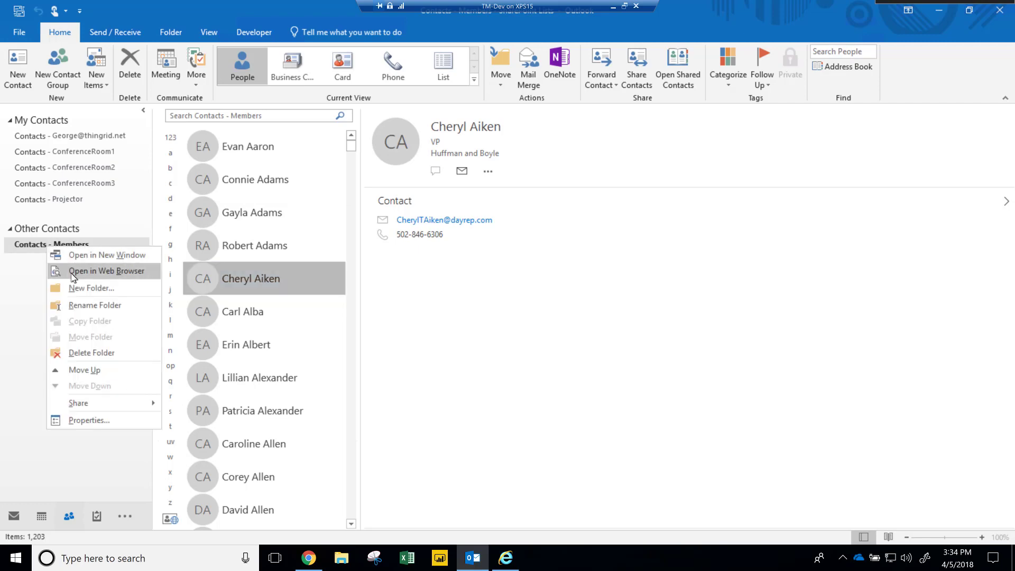
pyautogui.click(73, 272)
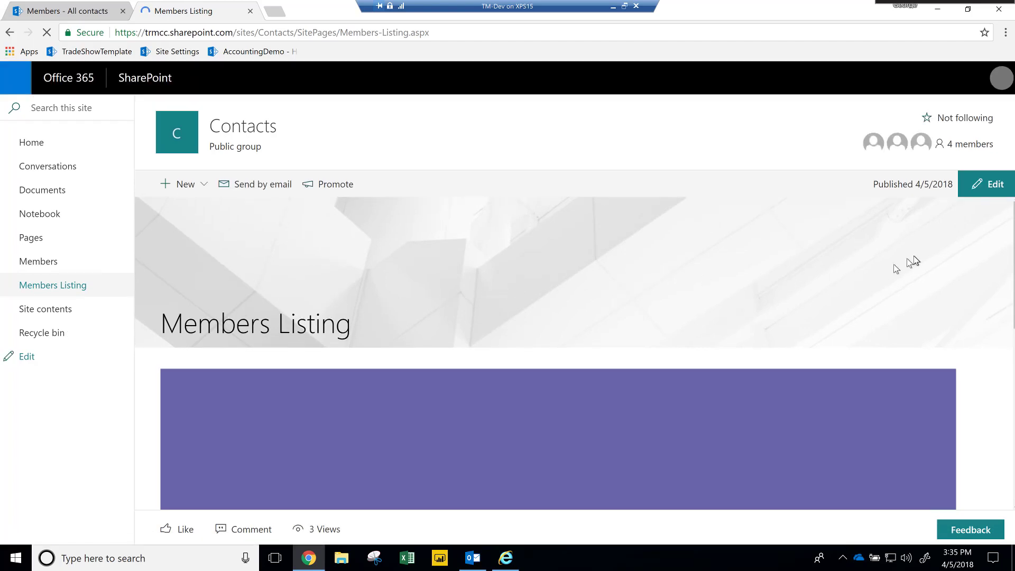
# Step: Examine the Members Tablet app on the SharePoint Members Listing page in full-screen view
pyautogui.scroll(-2, 912, 255)
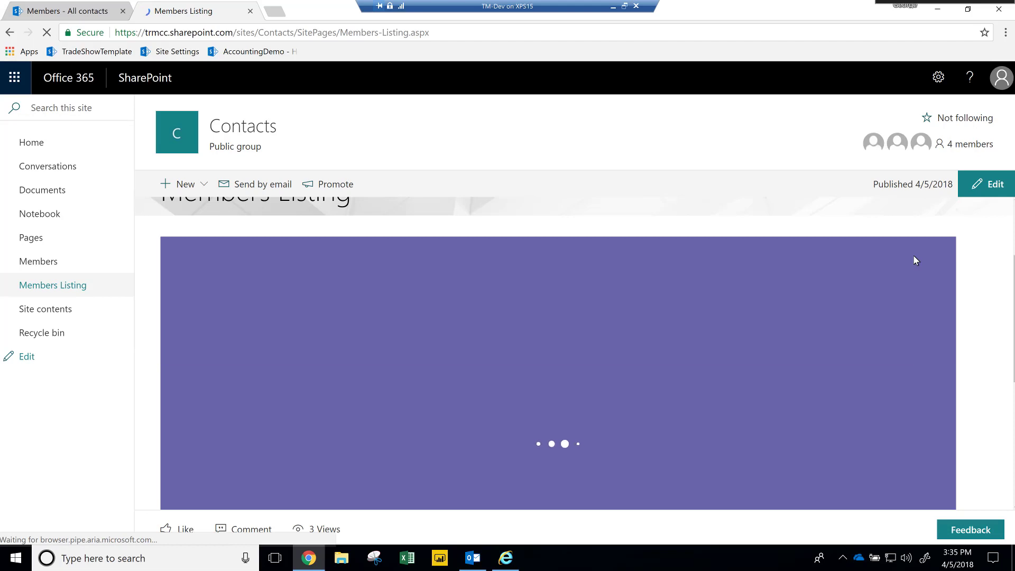
pyautogui.scroll(-2, 914, 257)
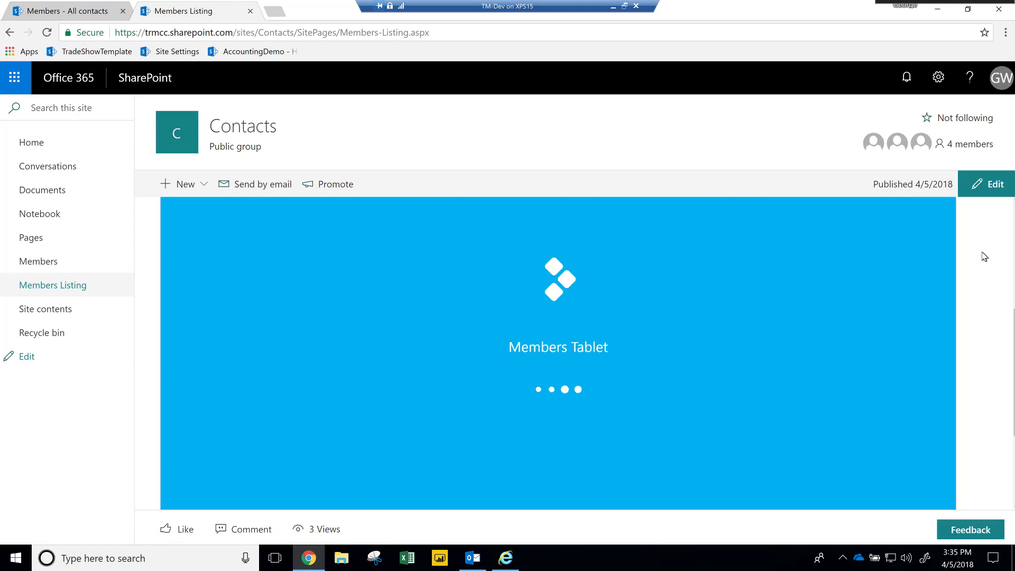
pyautogui.press('F11')
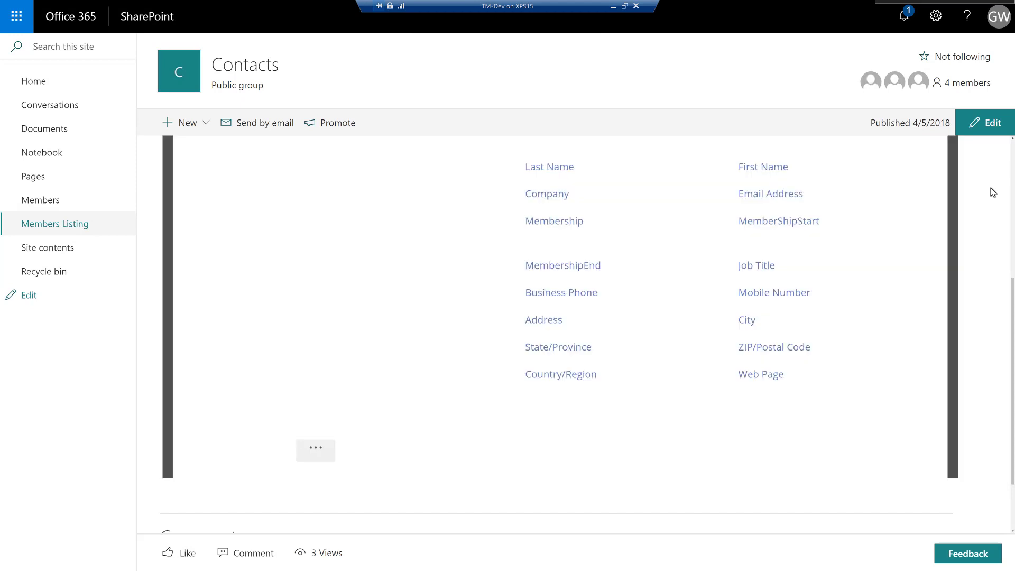
pyautogui.scroll(3, 993, 192)
pyautogui.scroll(-1, 993, 192)
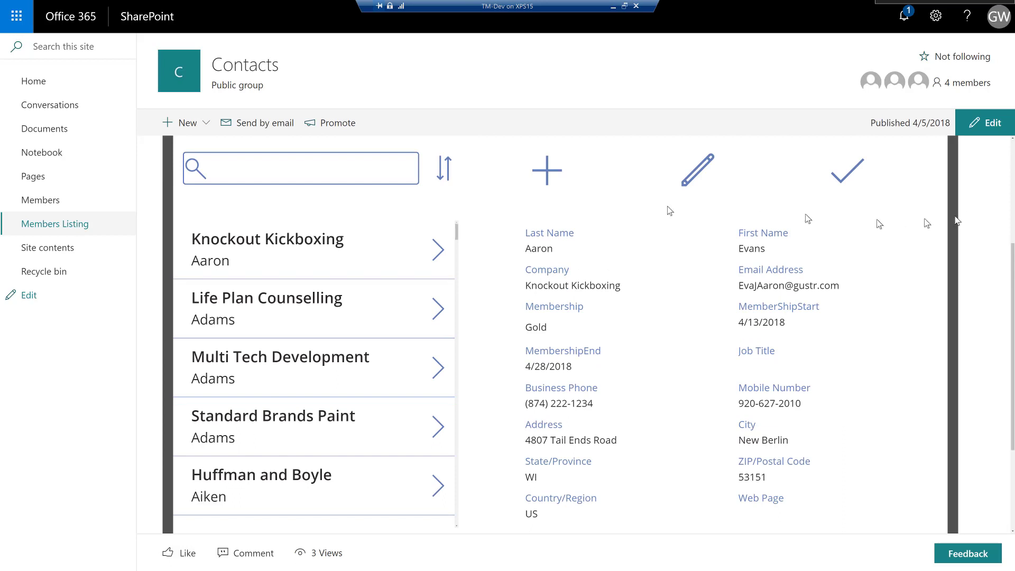
# Step: Search the Members Tablet app for the Huffman and Boyle member by last name, and open the record's edit form
pyautogui.click(261, 169)
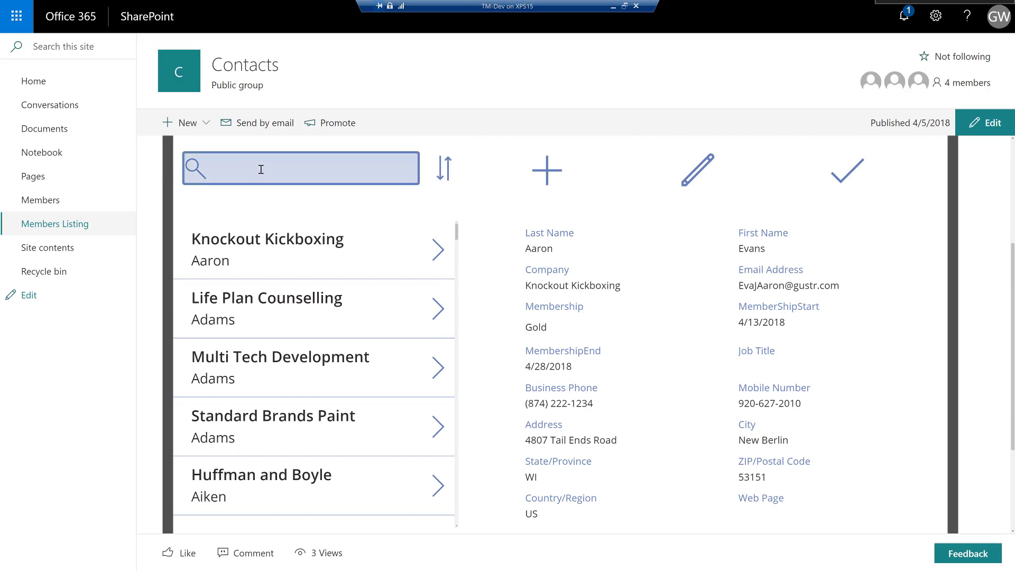
pyautogui.write('aik')
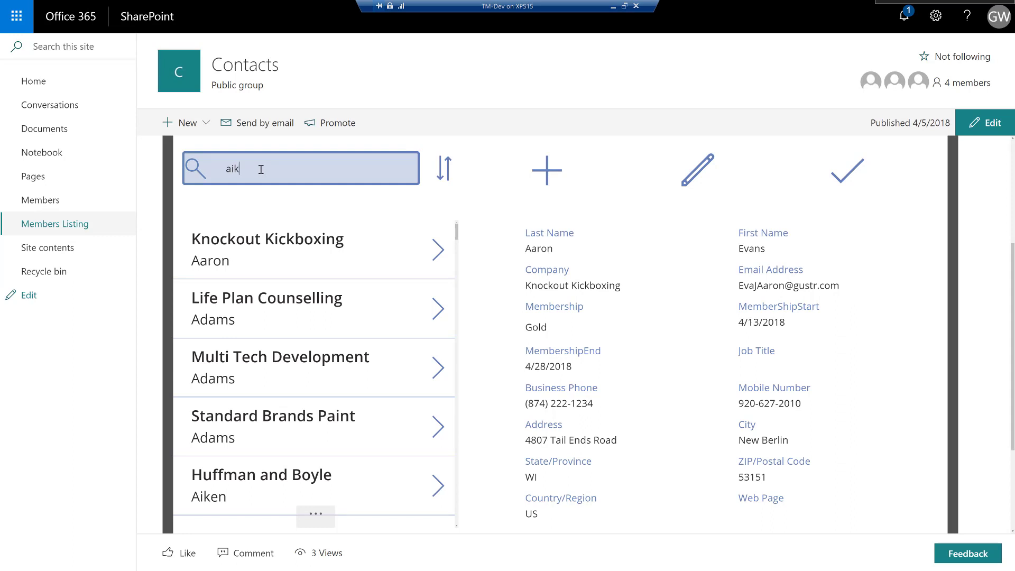
pyautogui.write('en')
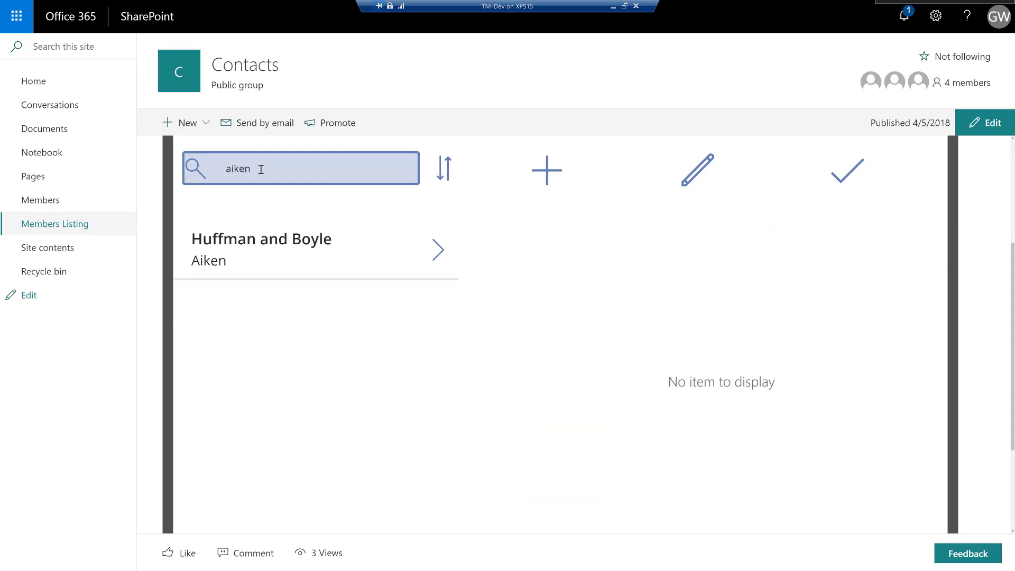
pyautogui.click(438, 256)
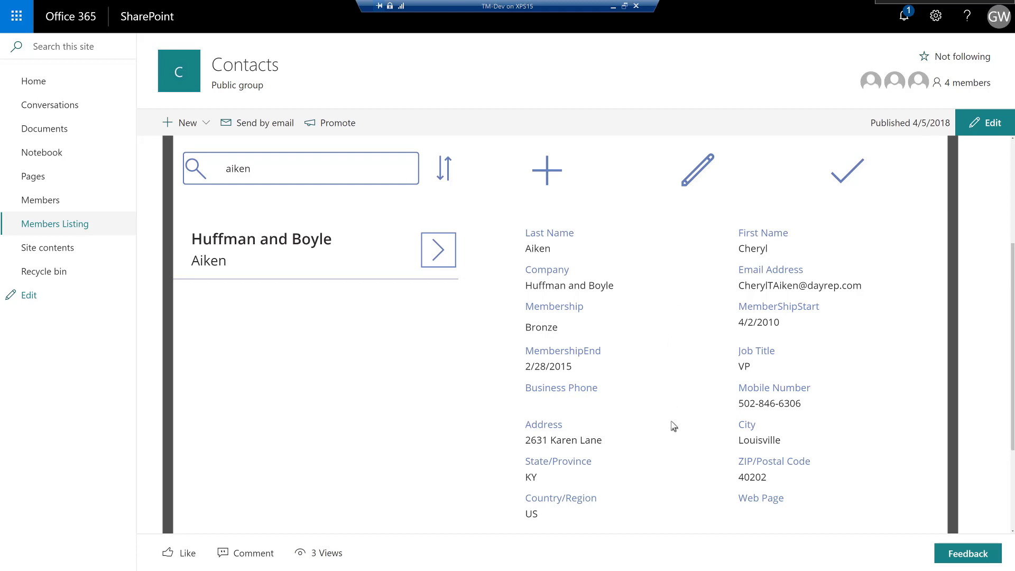
pyautogui.click(702, 176)
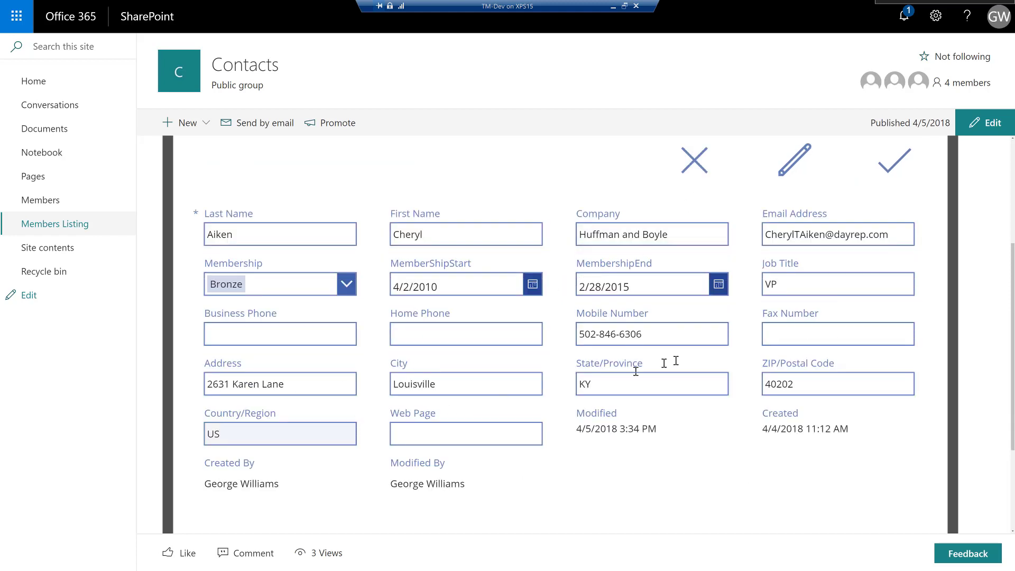
# Step: Set the Huffman and Boyle member's Job Title to Senior VP, save the record, and check the Job Title in its details
pyautogui.doubleClick(766, 284)
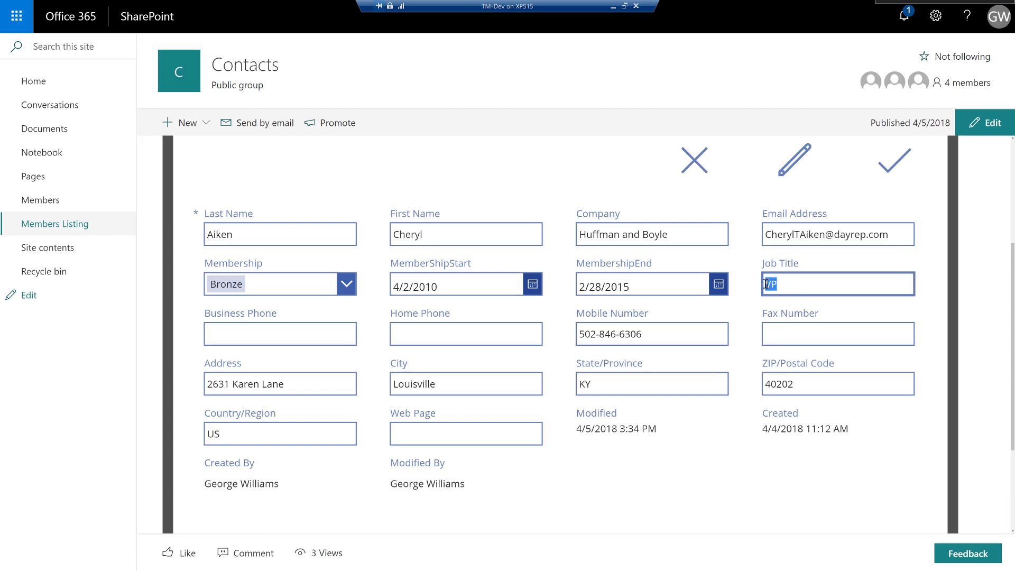
pyautogui.write('Senior')
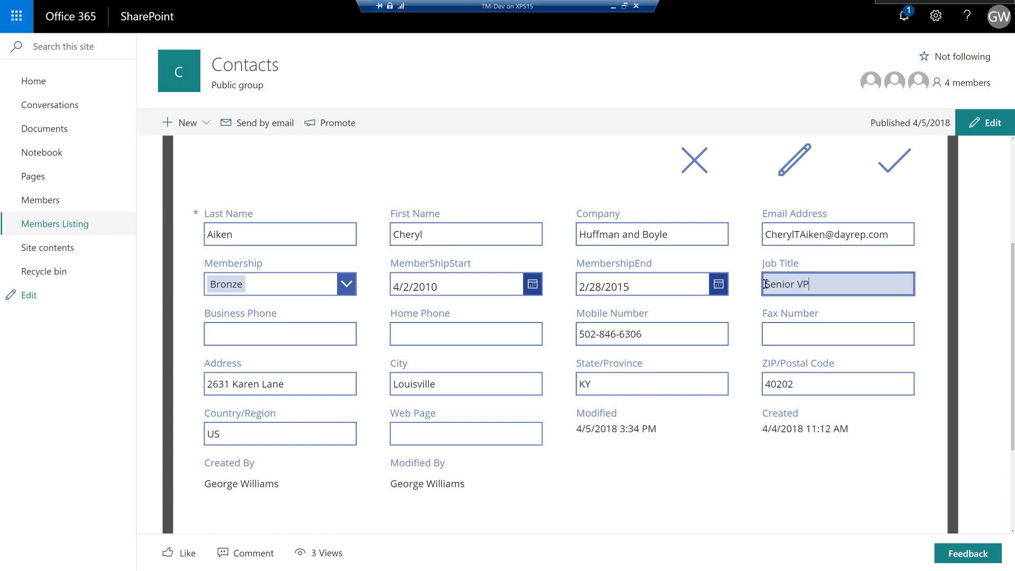
pyautogui.click(899, 166)
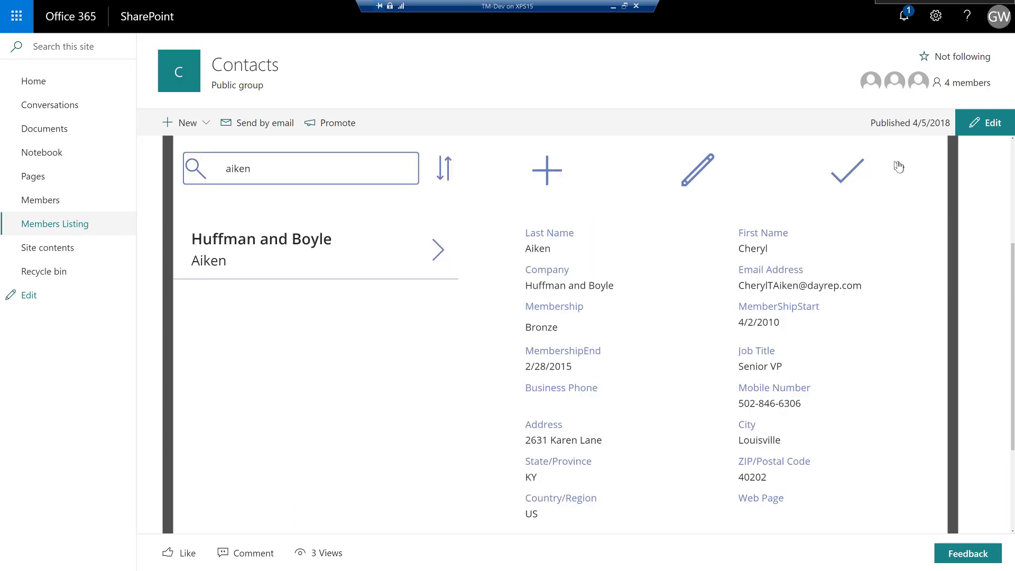
pyautogui.moveTo(788, 366); pyautogui.dragTo(747, 363)
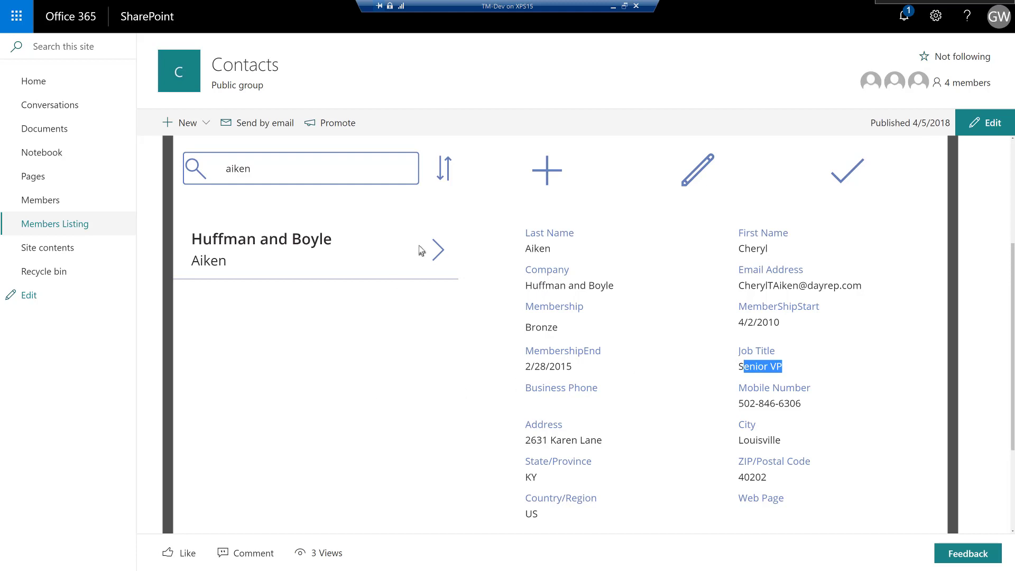
# Step: Shorten the member search to "a" and reverse the sort order of the list
pyautogui.moveTo(260, 170); pyautogui.dragTo(231, 169)
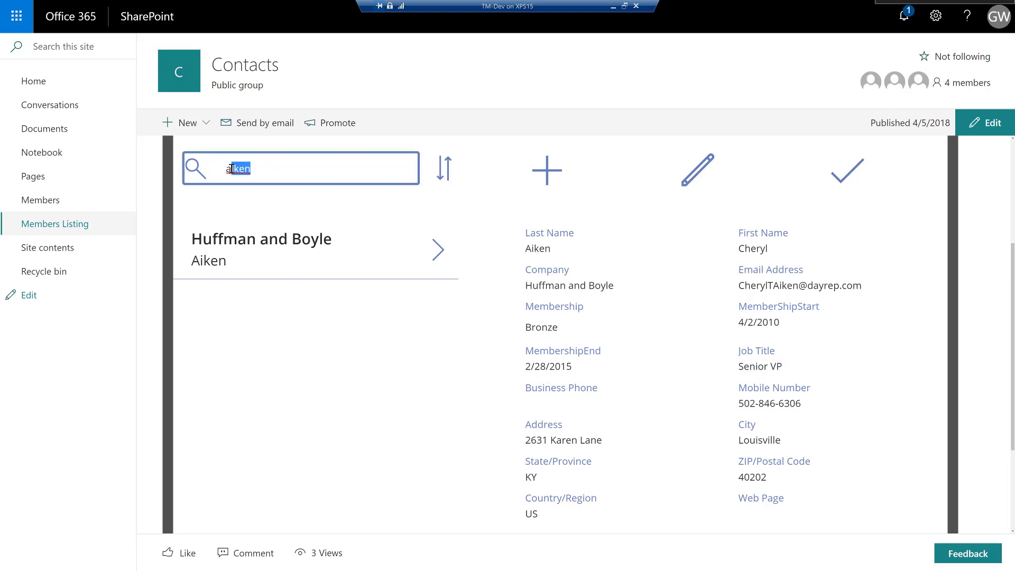
pyautogui.press('BackSpace')
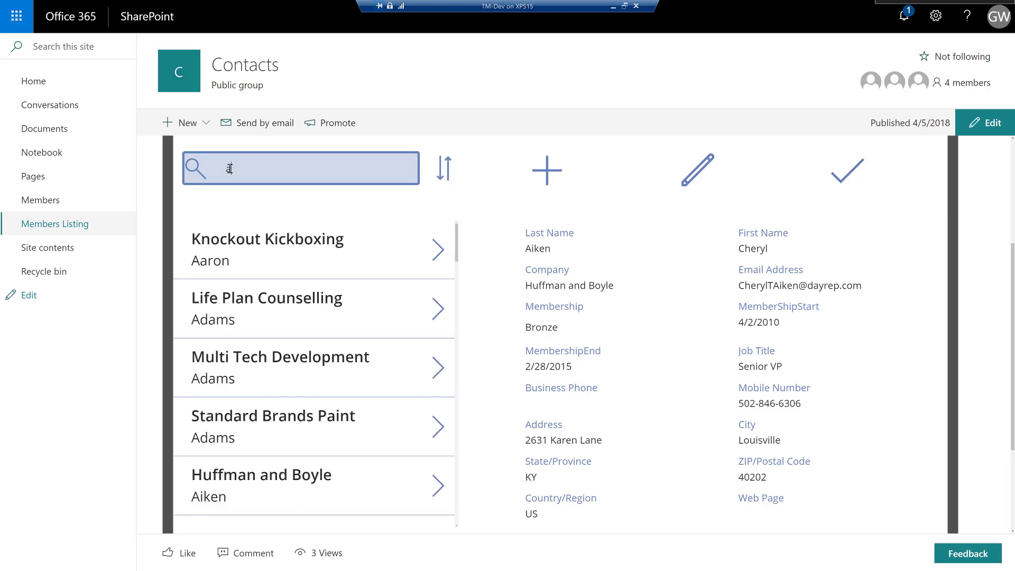
pyautogui.click(444, 171)
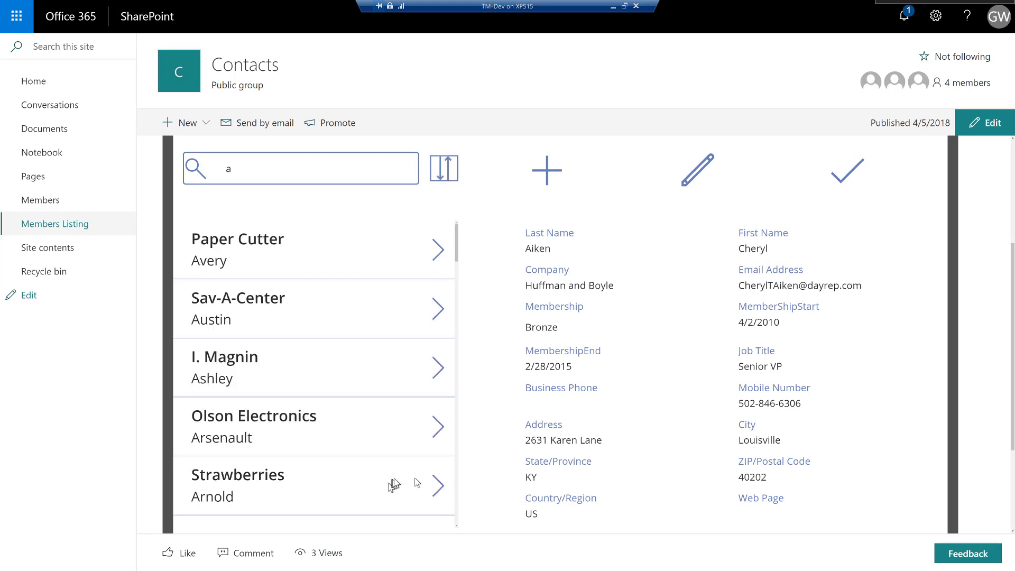
# Step: View the member details for Olson Electronics, Sav-A-Center and Strawberries in turn
pyautogui.click(442, 438)
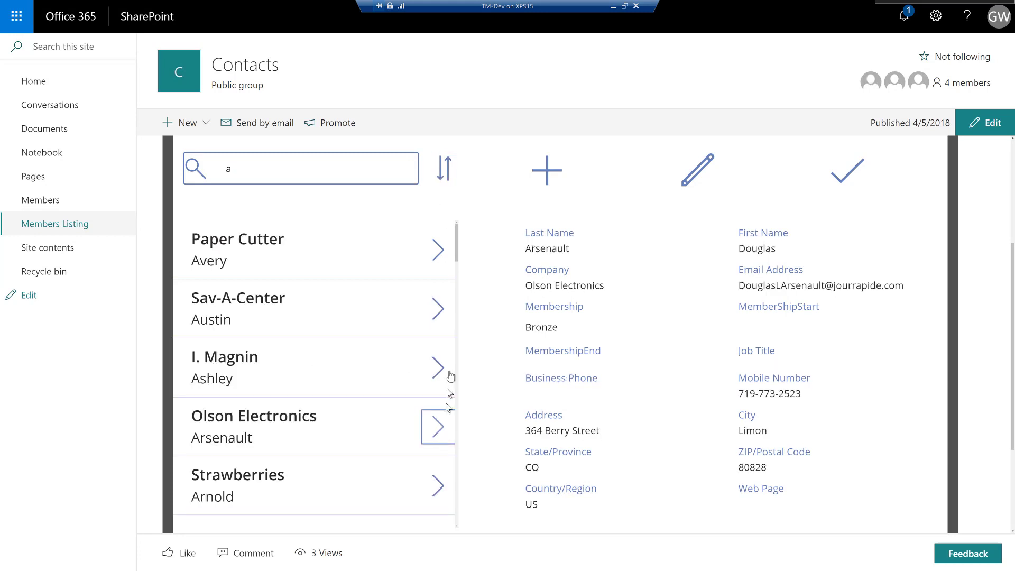
pyautogui.click(440, 313)
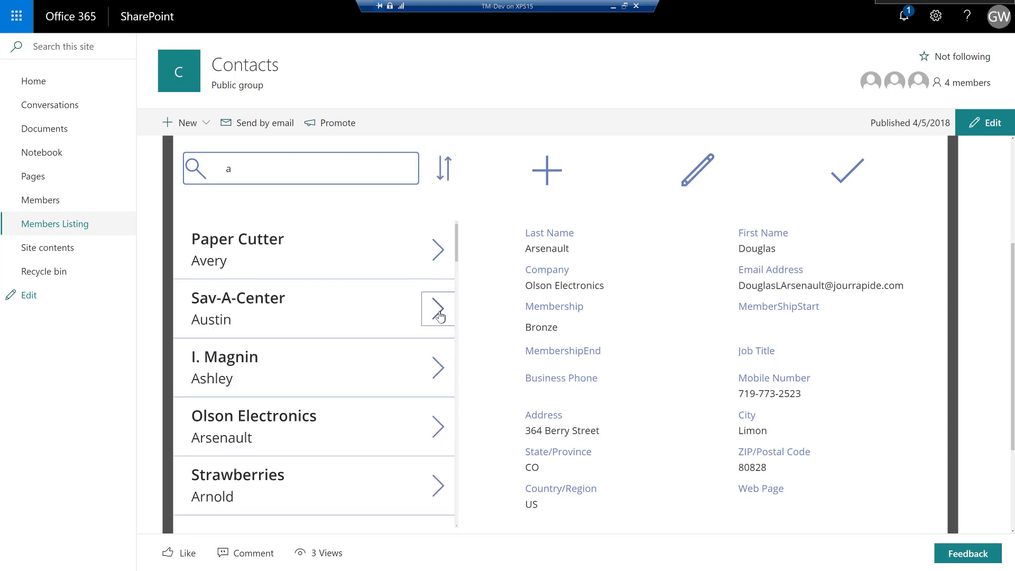
pyautogui.click(437, 485)
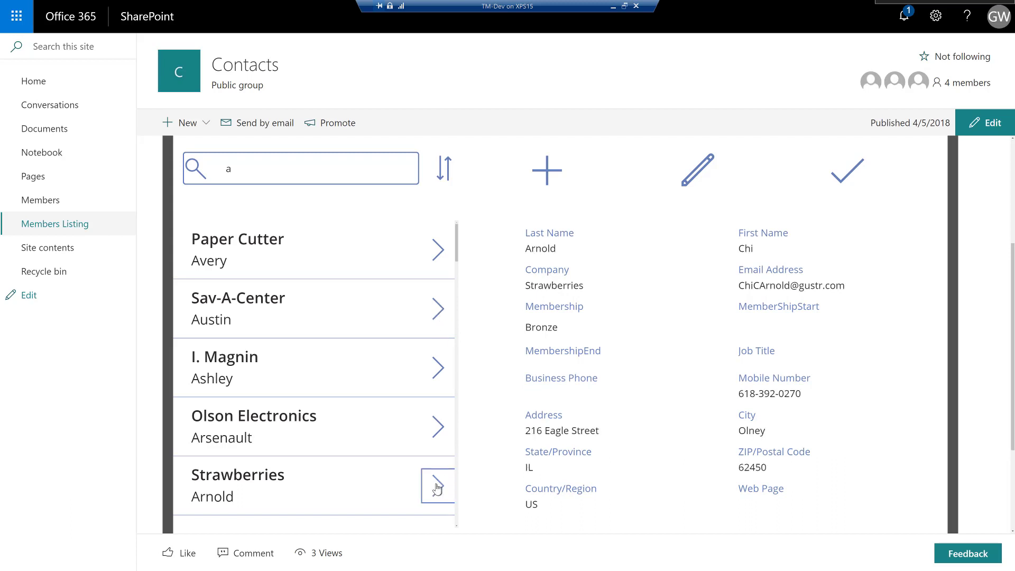
# Step: Open a blank new-member form in the Members Tablet app and activate its Last Name field
pyautogui.click(547, 176)
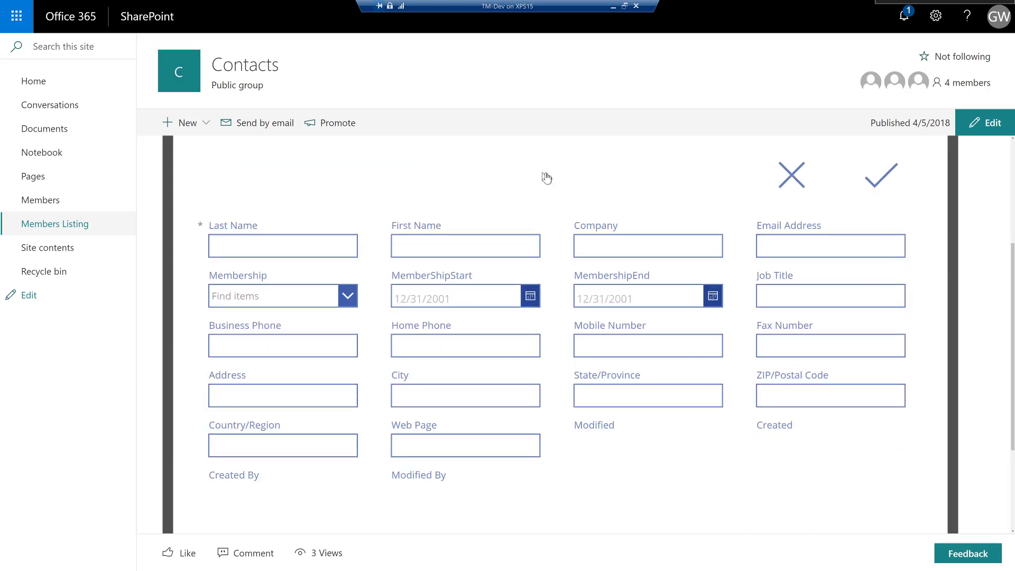
pyautogui.click(257, 248)
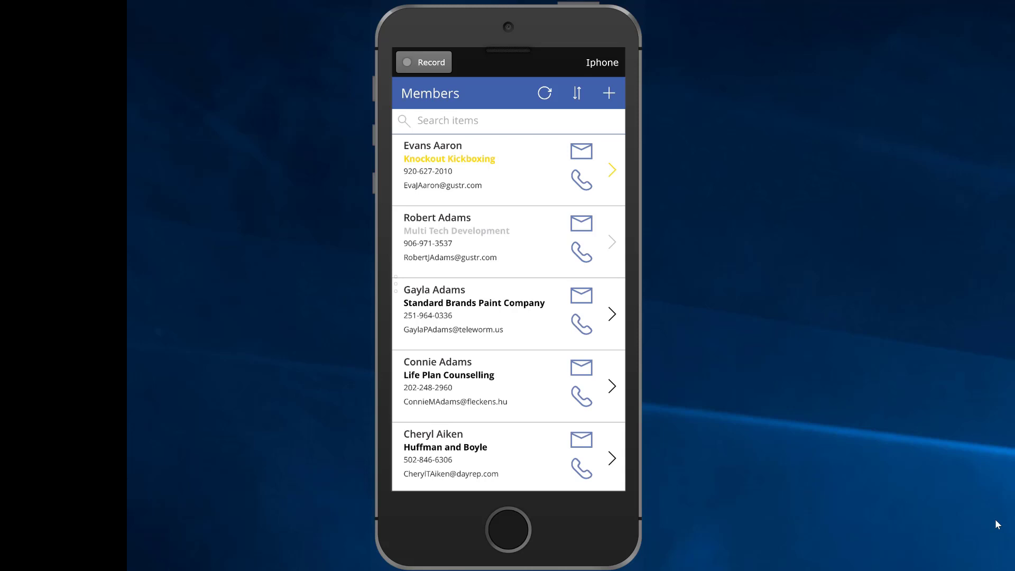
# Step: Switch to the Members app on the iPhone and search for the Huffman and Boyle member by last name
pyautogui.write('A')
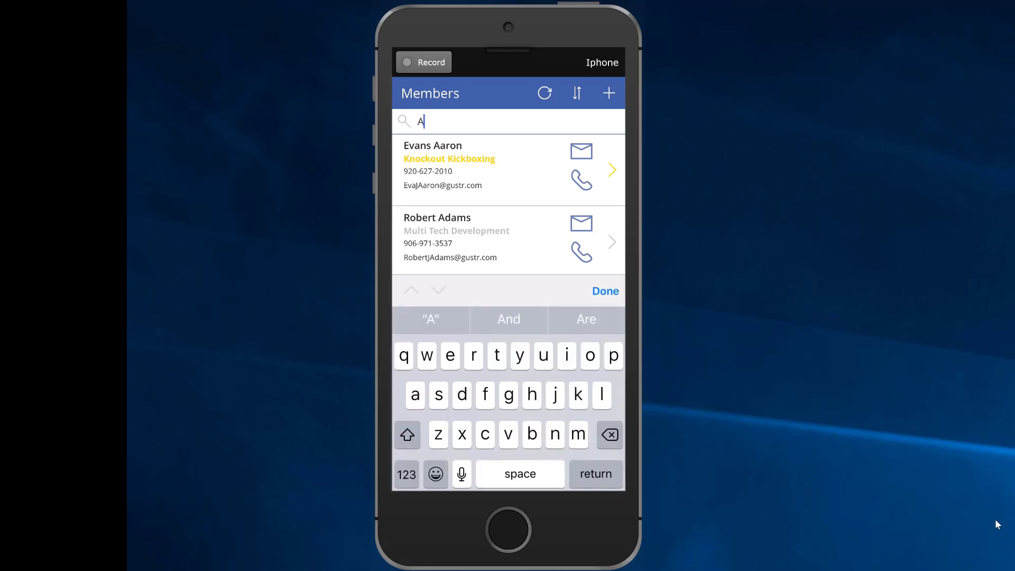
pyautogui.write('ik')
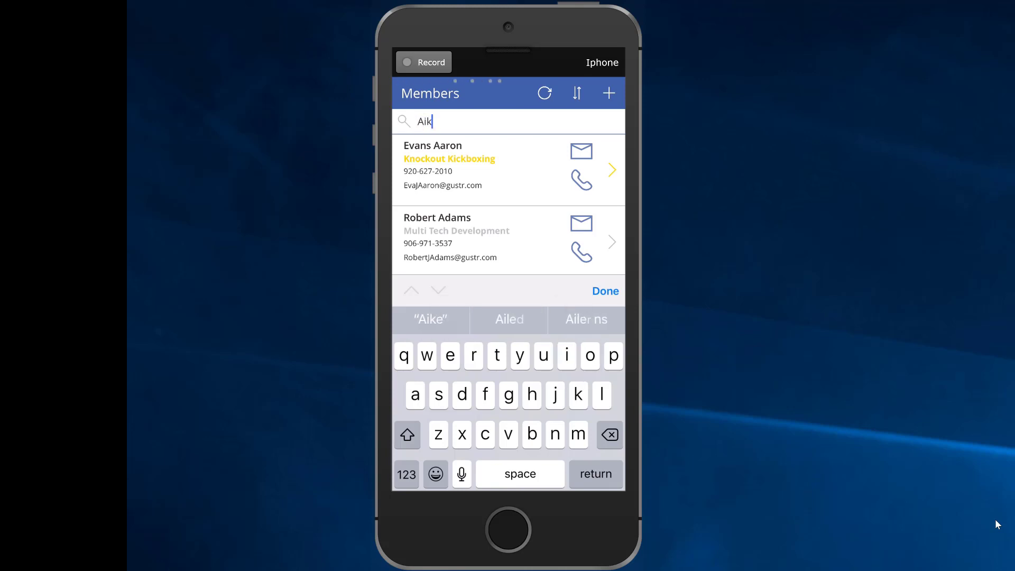
pyautogui.write('en')
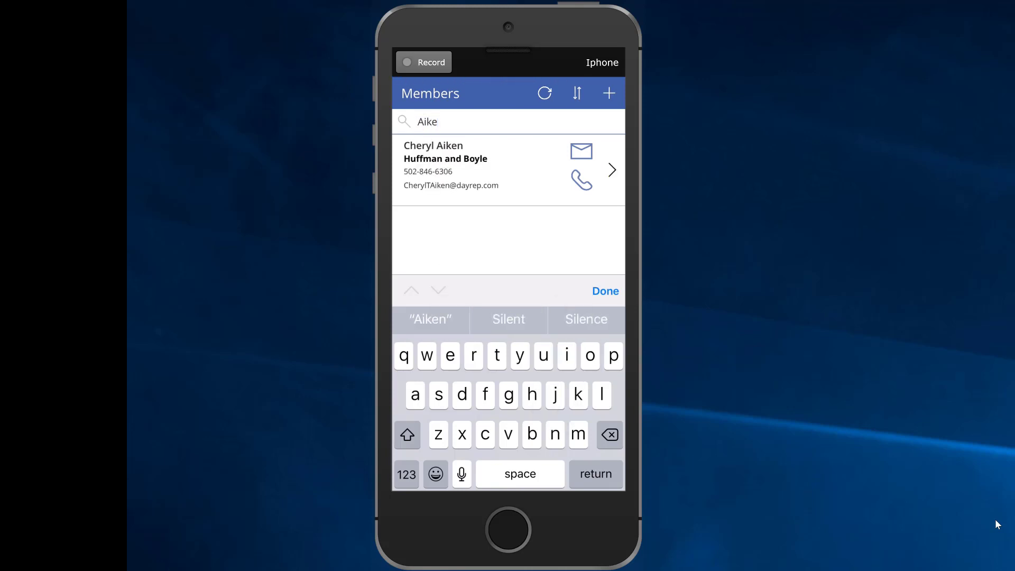